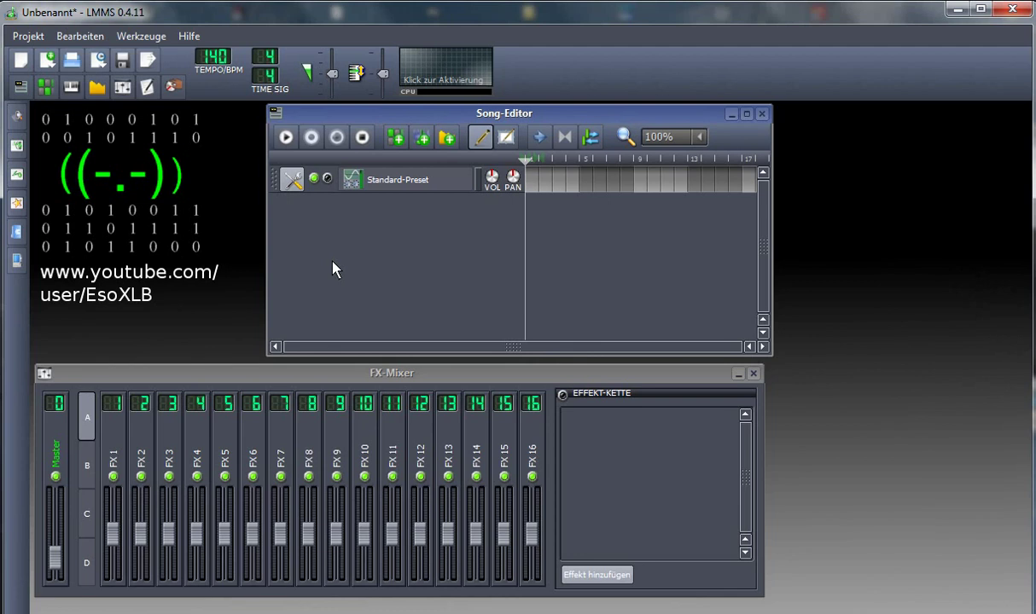
Open the Standard-Preset track's instrument window and add an automation track in the Song-Editor
click(378, 189)
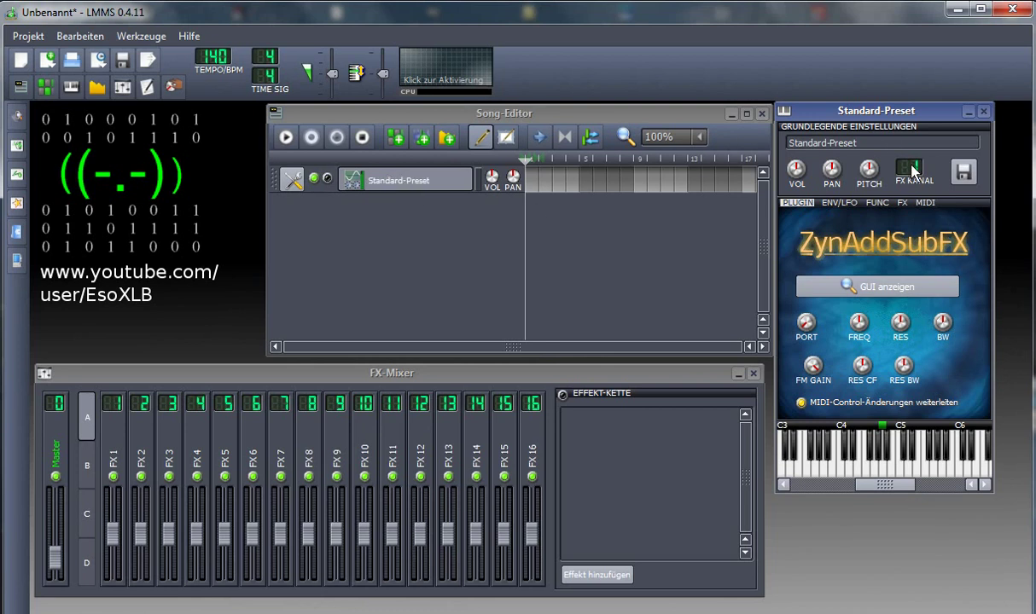
drag(840, 111, 637, 186)
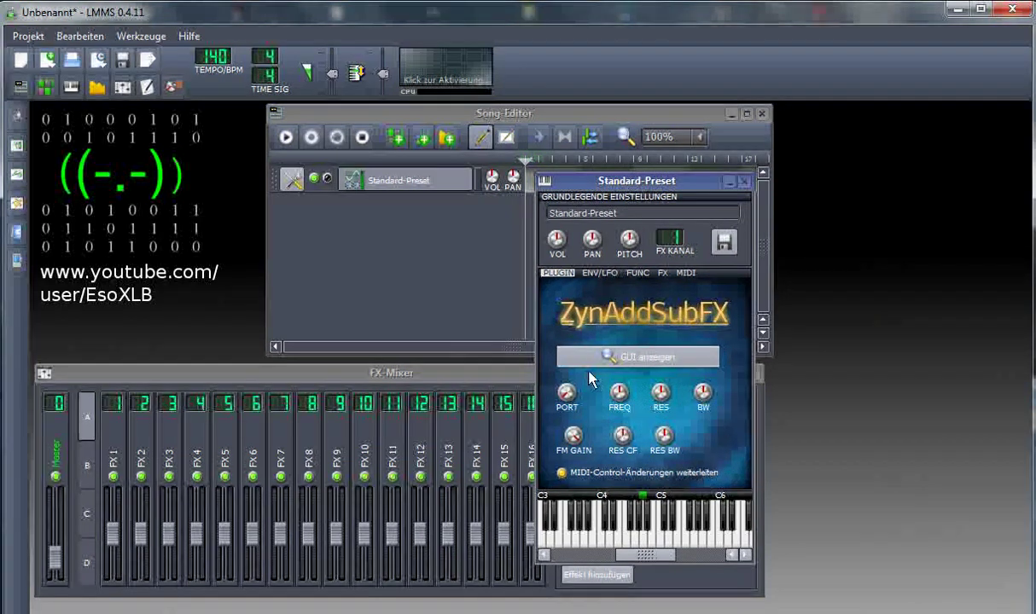
mouse_move(566, 396)
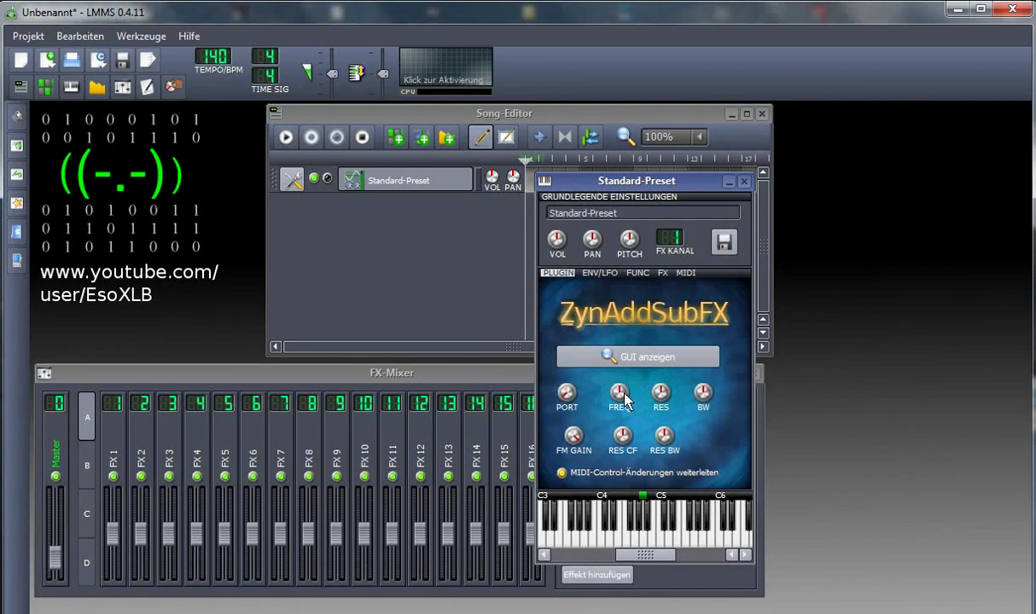
mouse_move(660, 401)
drag(563, 180, 725, 180)
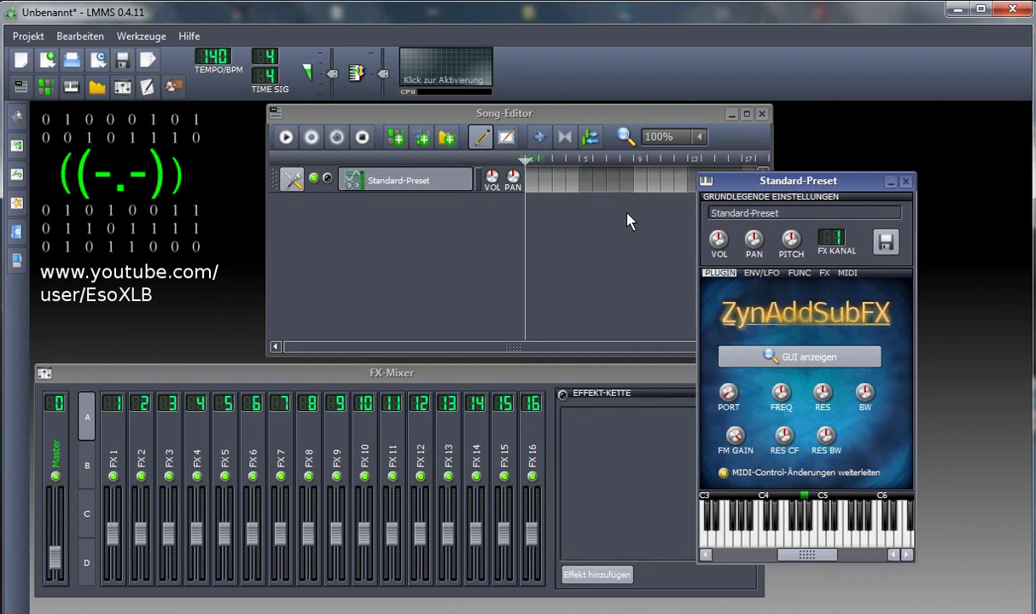
click(446, 138)
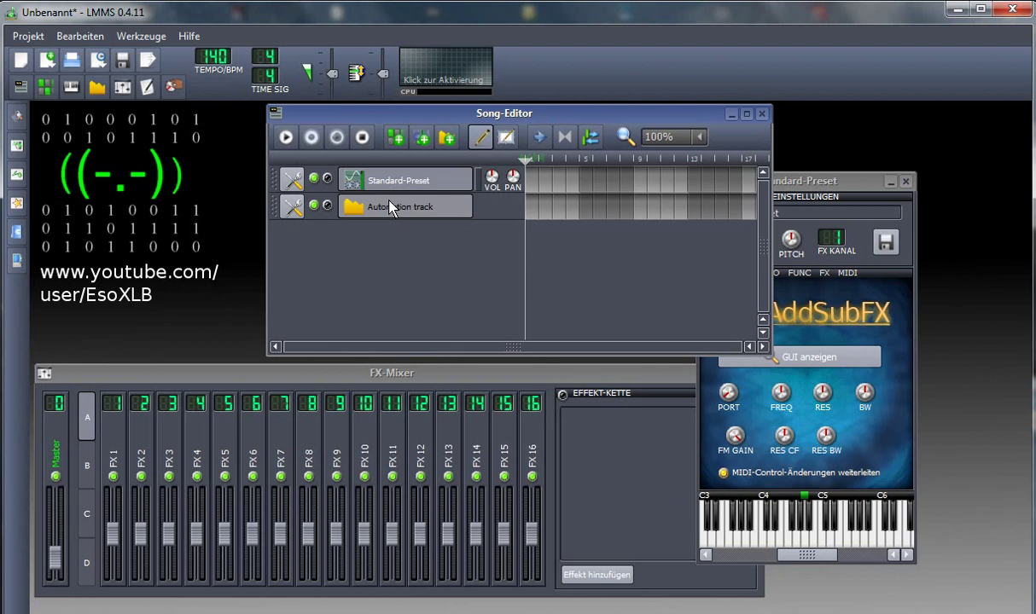
Show the full ZynAddSubFX interface for the Standard-Preset instrument, with its window placed beside the instrument window
drag(777, 191, 744, 186)
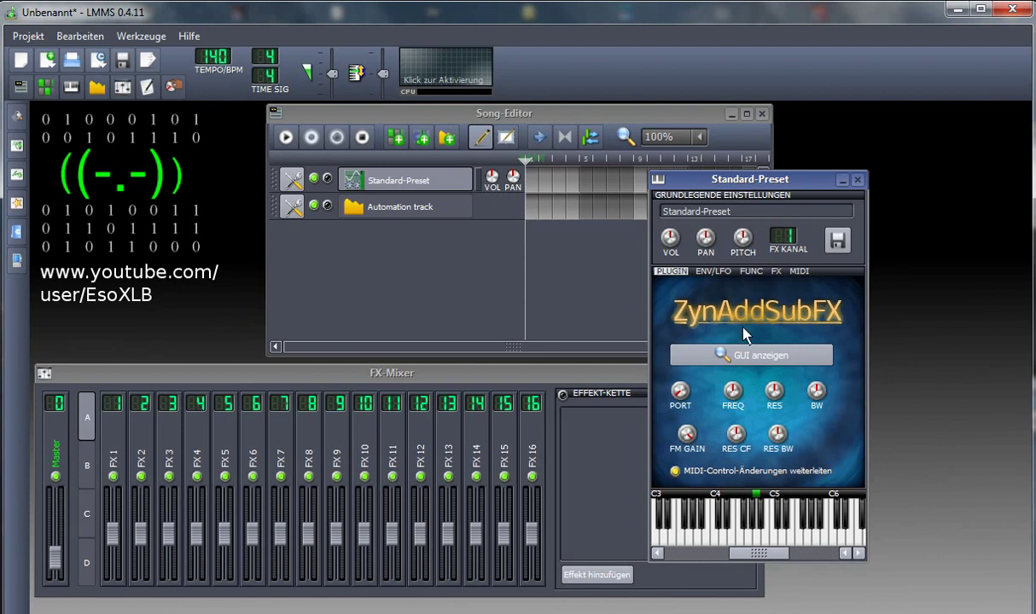
click(726, 358)
click(700, 353)
drag(382, 185, 461, 175)
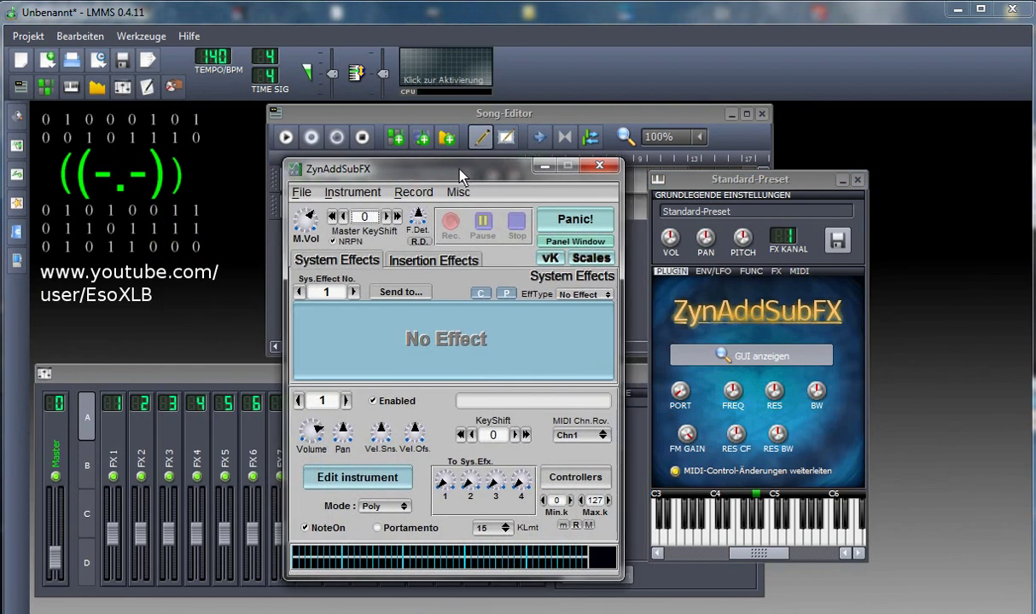
Switch ZynAddSubFX to the simplified user interface mode with the built-in keyboard and reposition its window over the Song-Editor
click(459, 193)
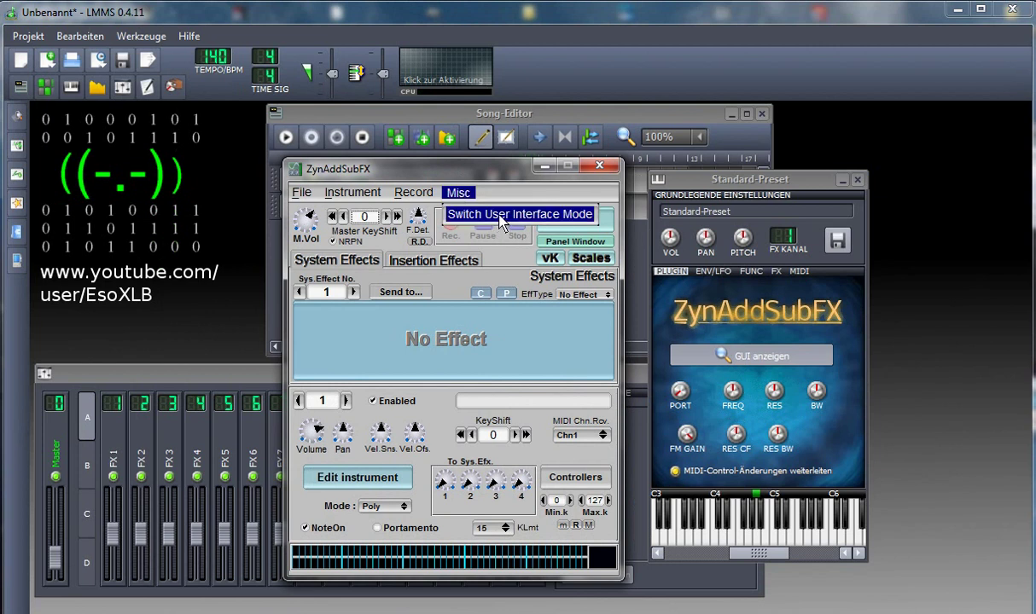
click(502, 219)
click(447, 215)
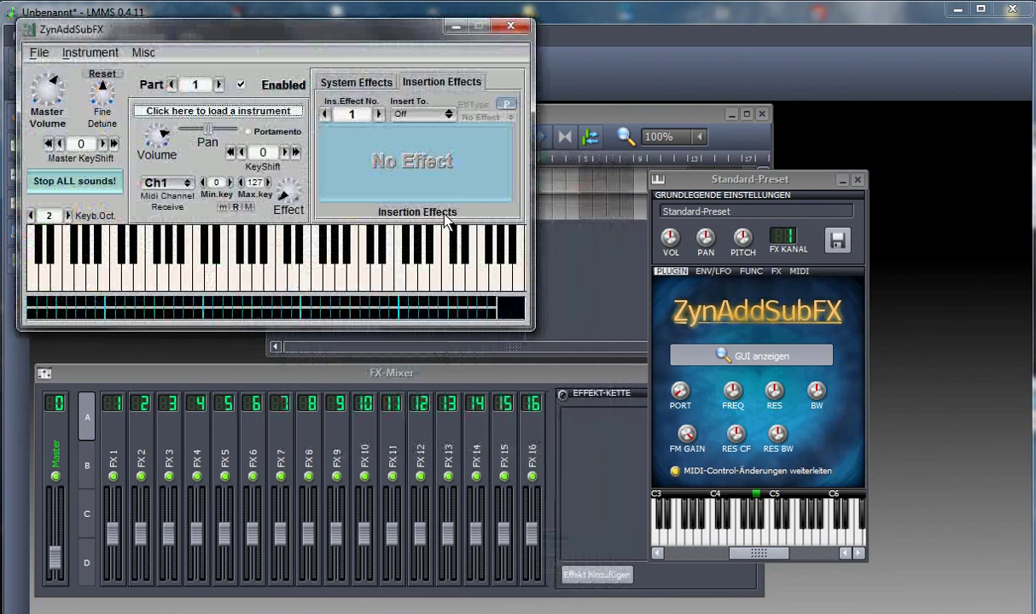
drag(335, 34, 594, 149)
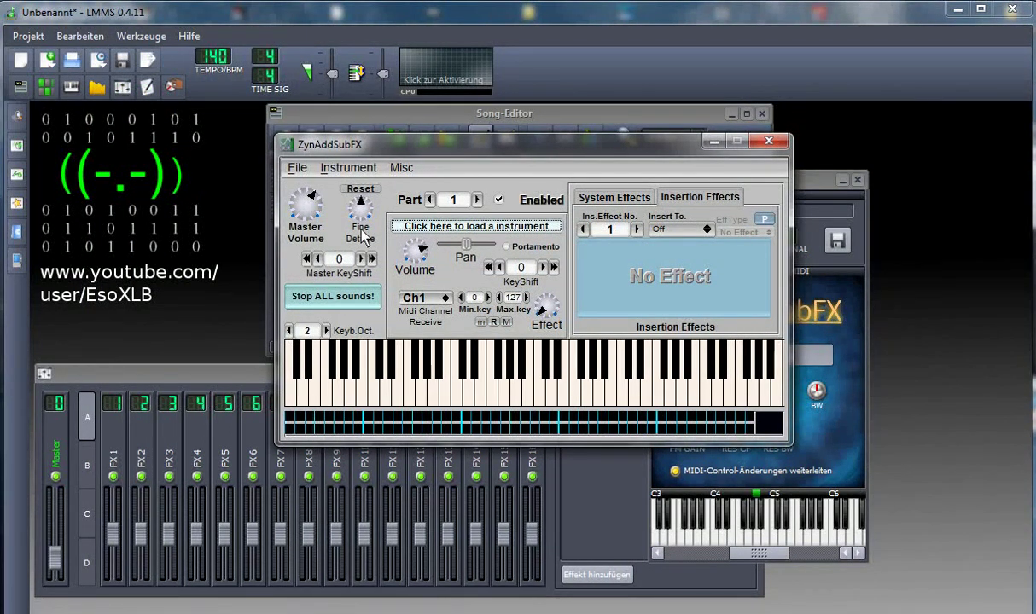
Look through the presets of the Pads[1] instrument bank and close the bank without loading one
click(509, 232)
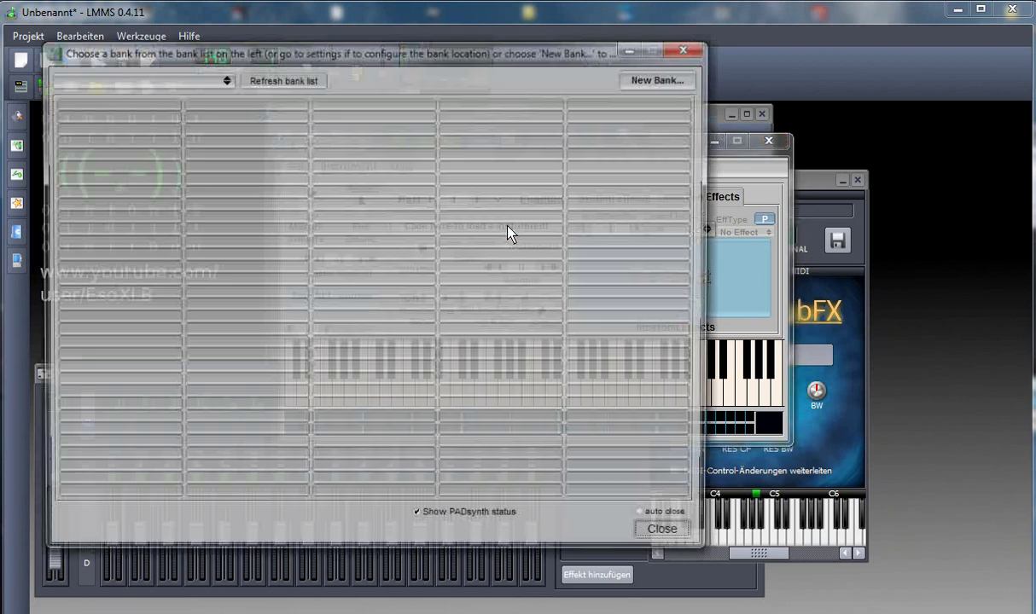
click(186, 84)
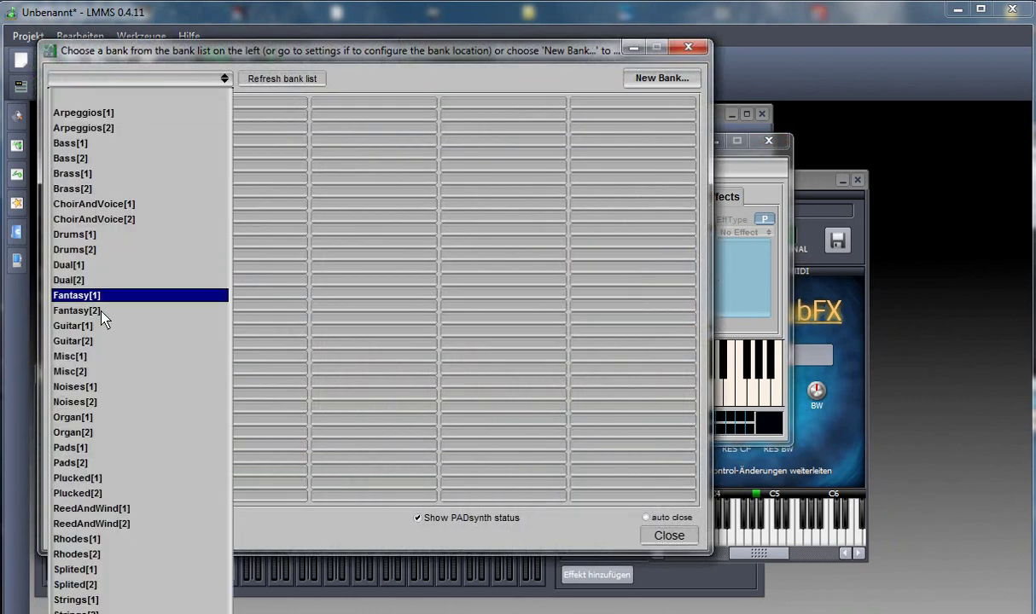
click(109, 448)
drag(209, 48, 385, 123)
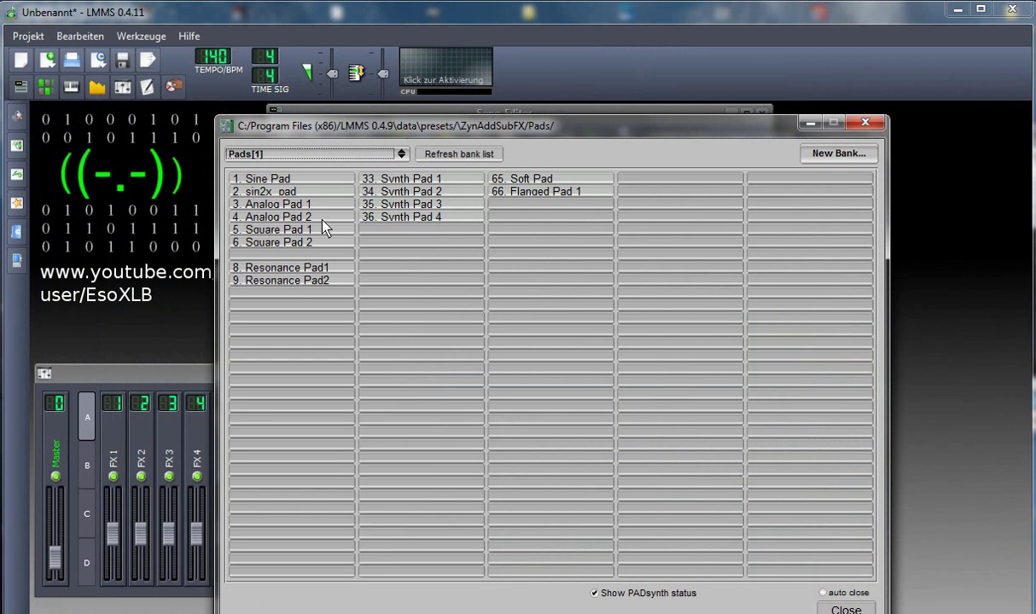
click(864, 124)
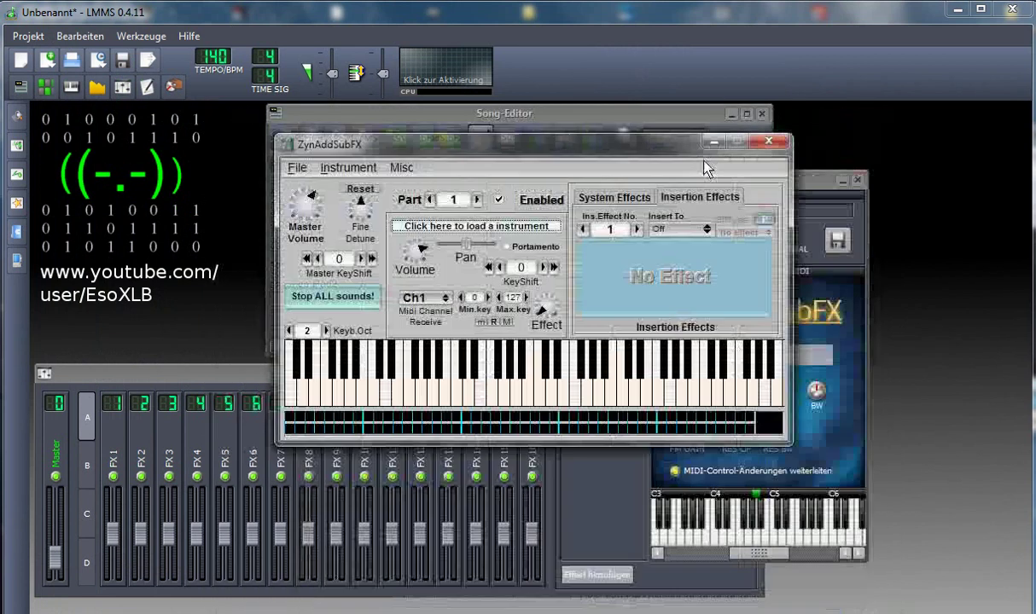
Play a few test notes on the ZynAddSubFX virtual keyboard
click(458, 392)
click(700, 393)
click(420, 392)
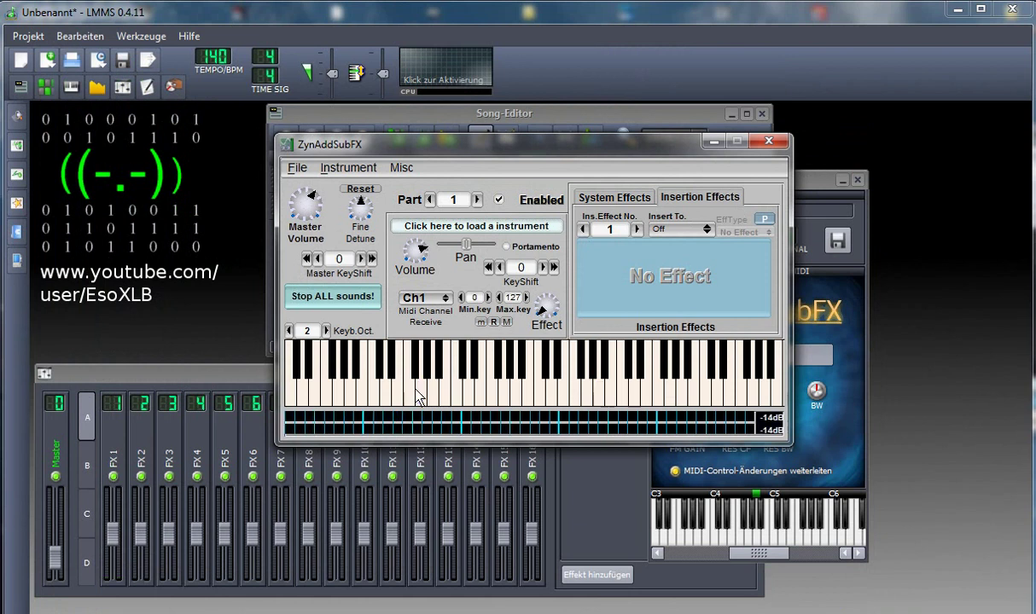
Switch ZynAddSubFX back to the advanced user interface mode
click(401, 169)
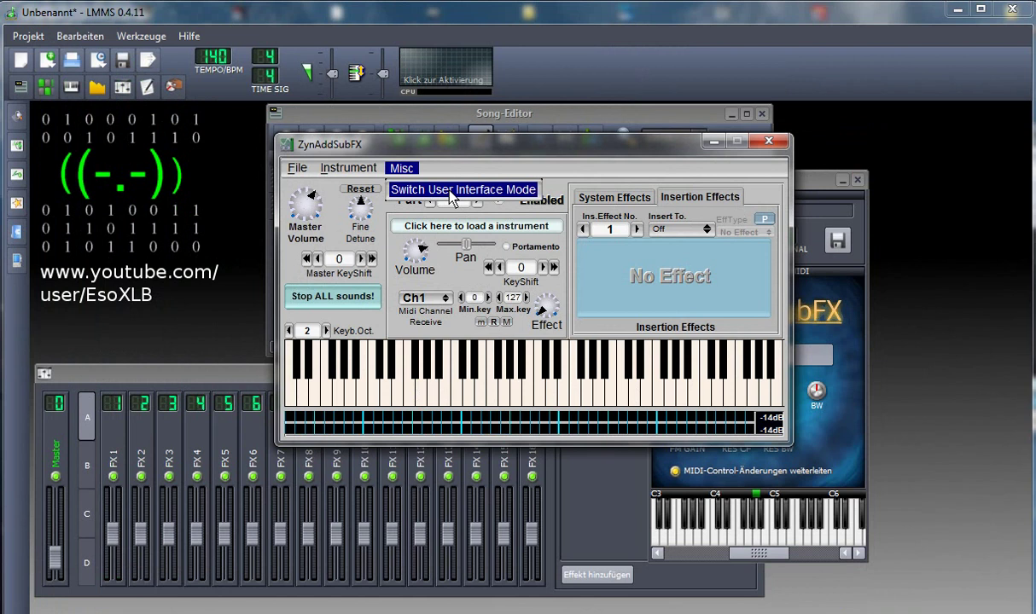
click(453, 192)
click(392, 191)
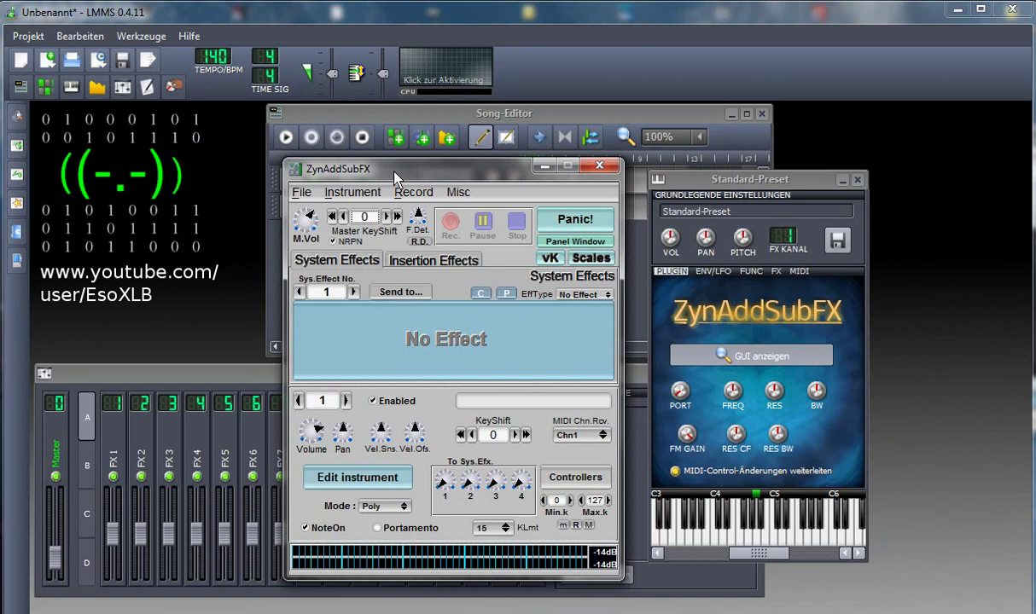
Open the instrument editor for part 1 and toggle ADDsynth off and back on
click(352, 479)
drag(205, 73, 413, 135)
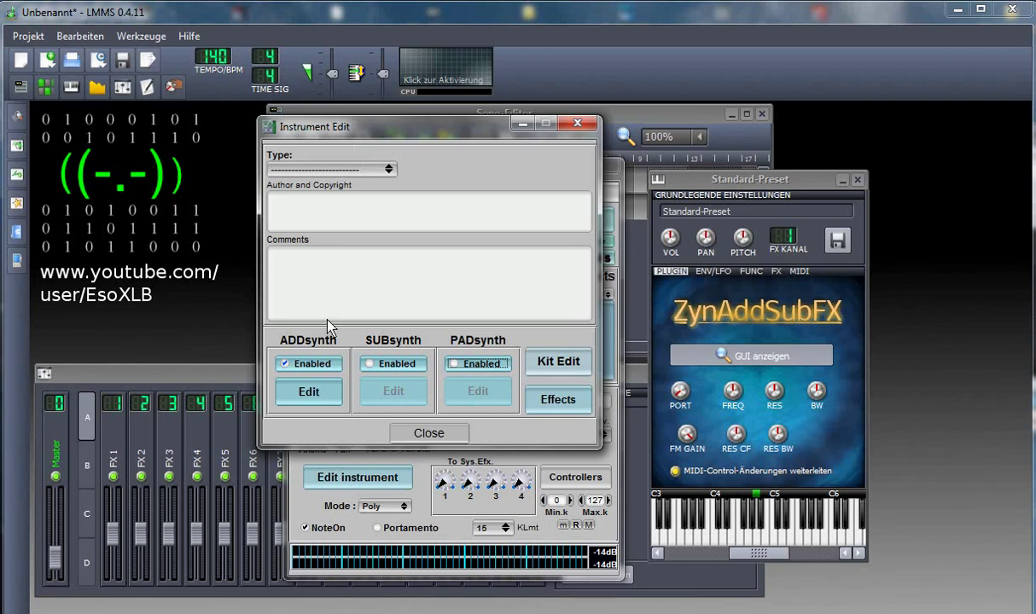
click(312, 365)
click(312, 365)
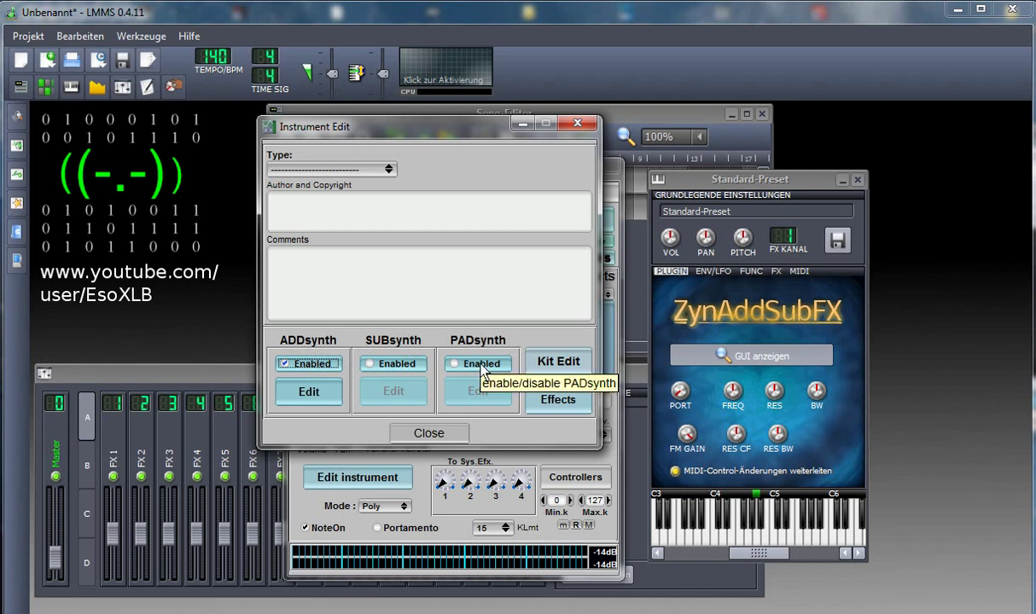
Inspect the instrument kit and the part's insert effects, closing each window without changes
click(556, 365)
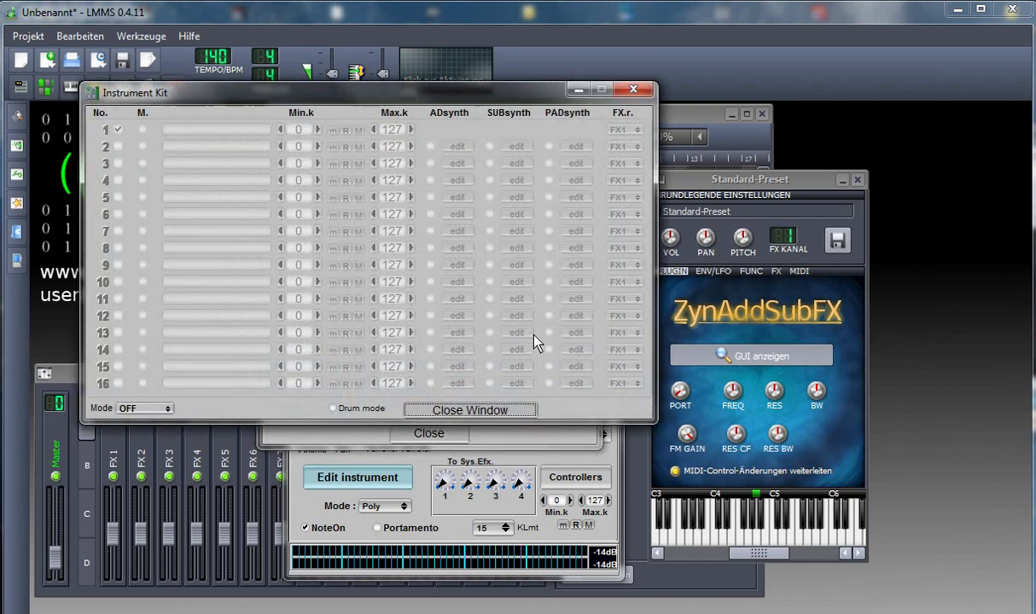
click(633, 88)
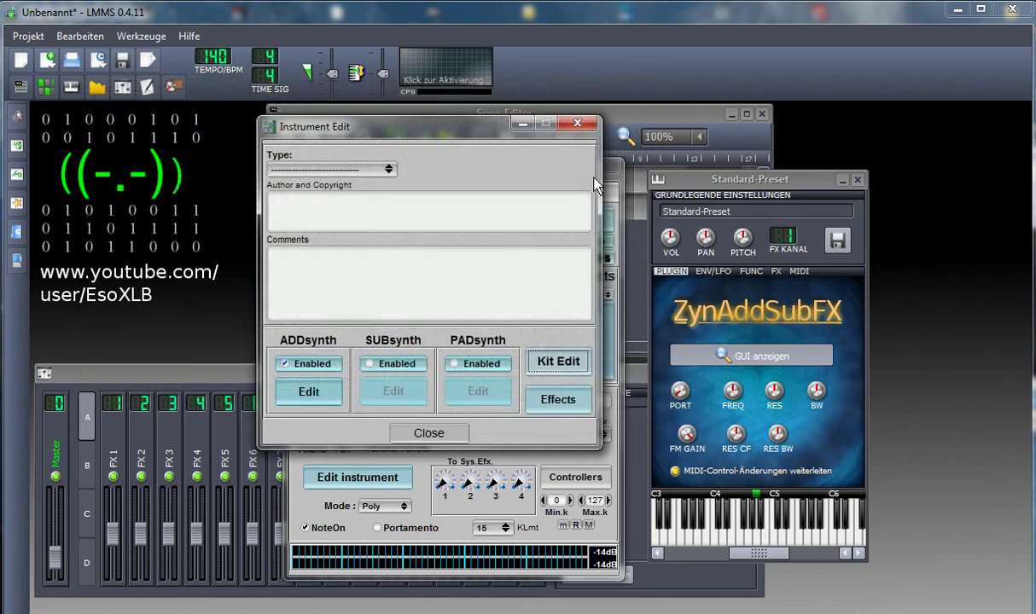
click(566, 407)
drag(255, 108, 388, 165)
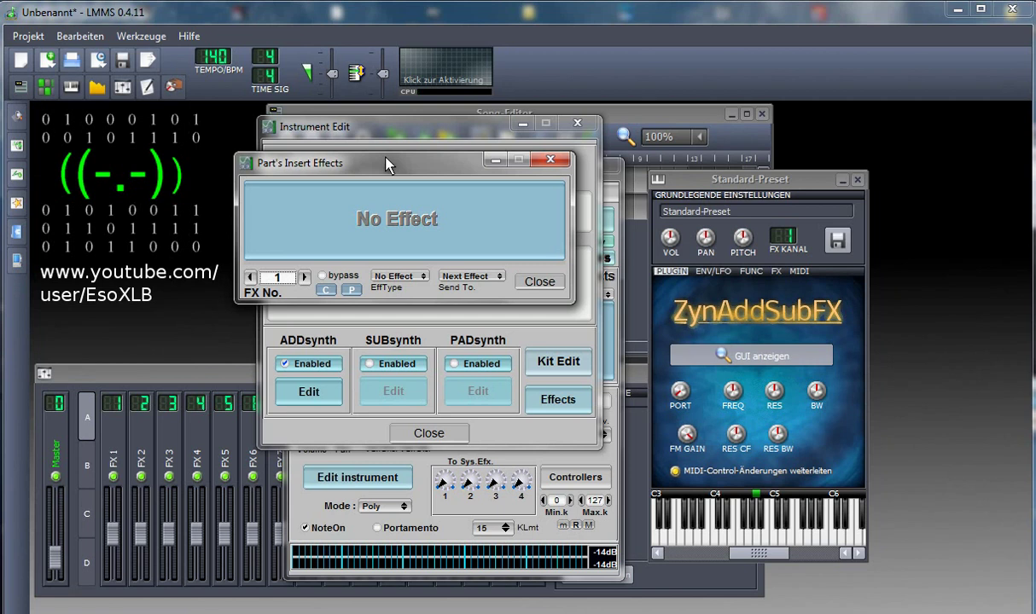
click(547, 162)
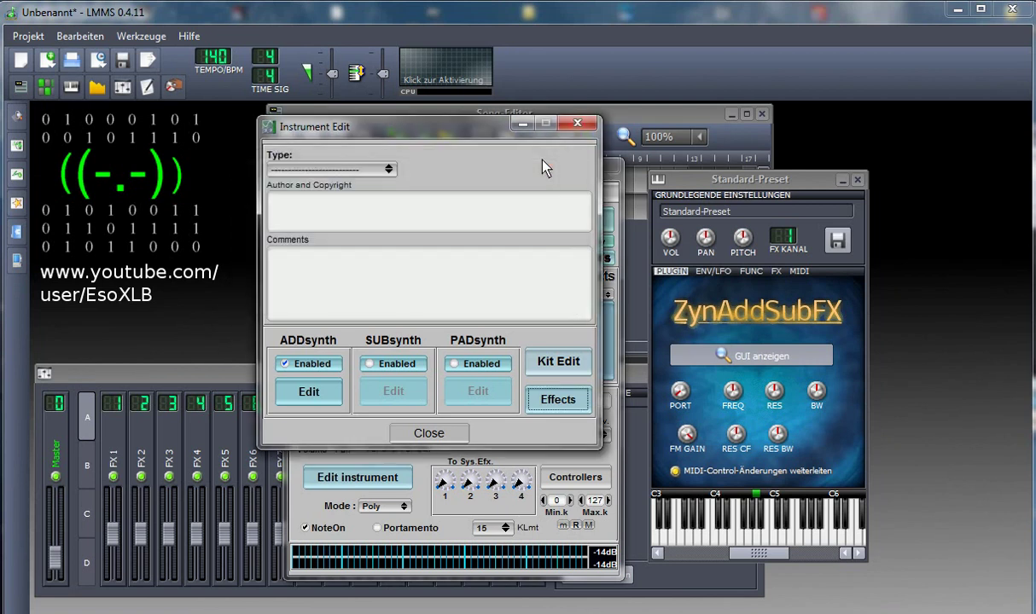
Open the ADsynth global parameters with ADDsynth enabled and place that window over the instrument editor
click(299, 368)
click(299, 368)
click(307, 396)
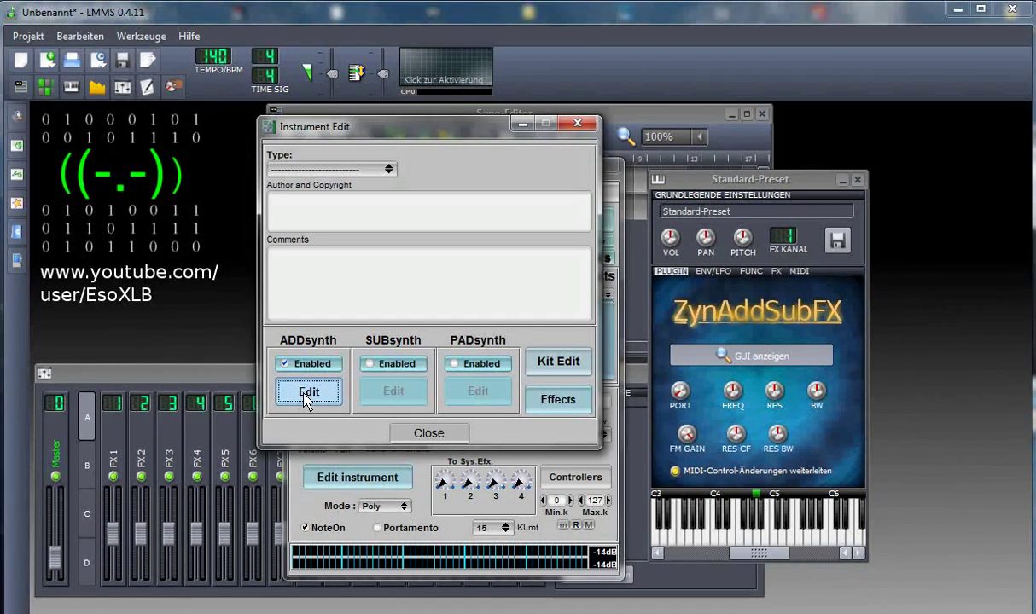
drag(244, 137, 374, 144)
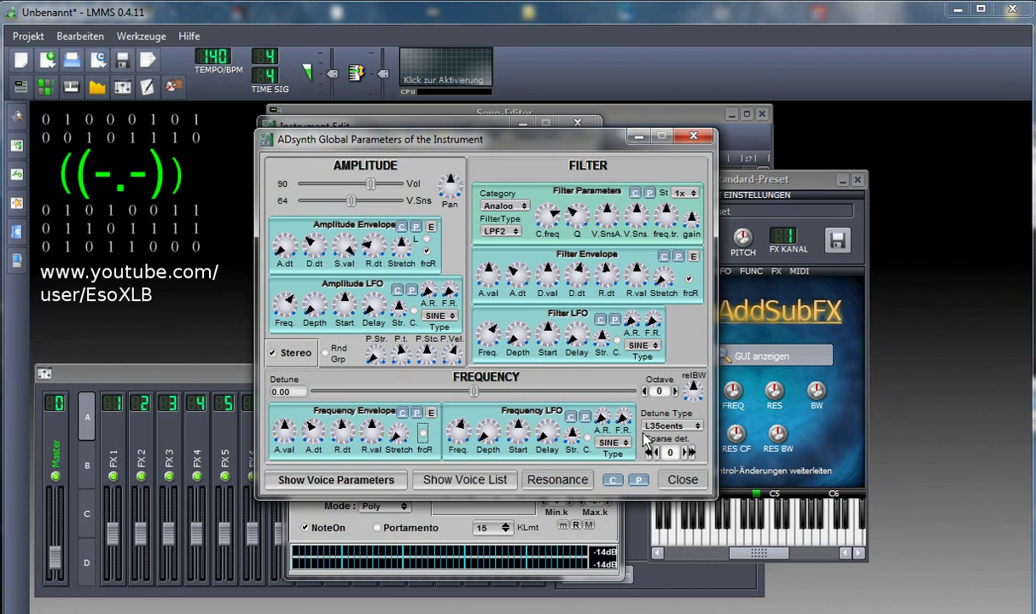
Show the ADsynth voice parameters and move the window so that all of voice 1's settings fit on screen
click(675, 391)
click(347, 486)
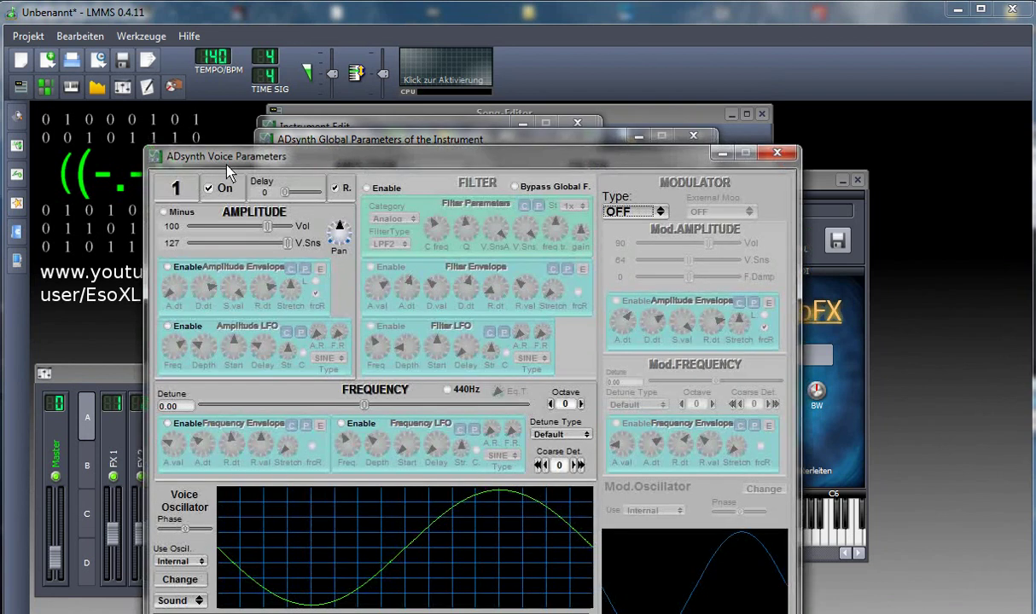
drag(214, 156, 331, 67)
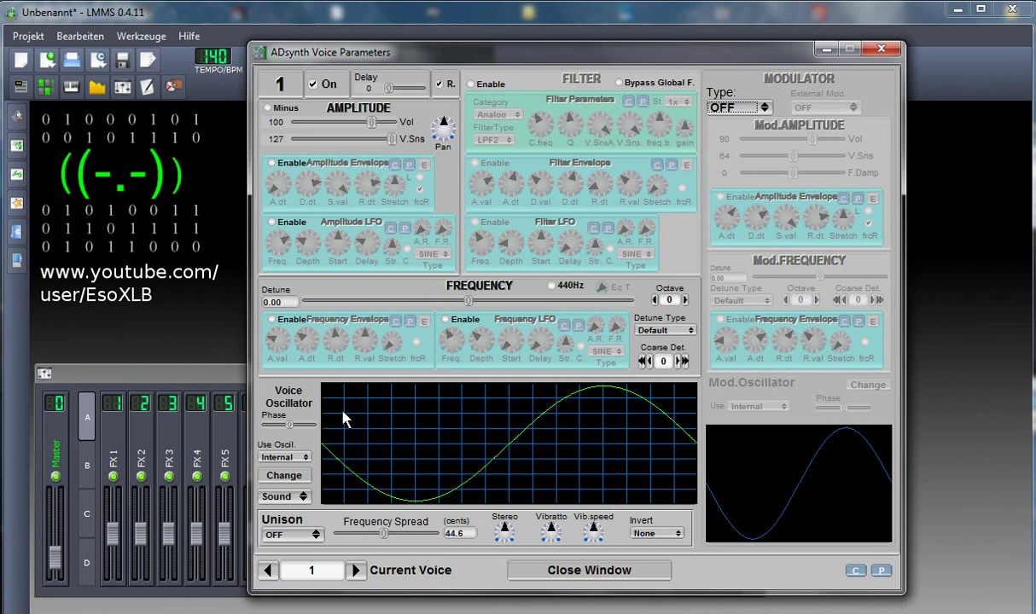
Step through the ADsynth voices from 1 up to 8 and back to voice 1
click(356, 570)
click(356, 570)
click(356, 570)
click(356, 570)
click(356, 570)
click(356, 570)
click(356, 570)
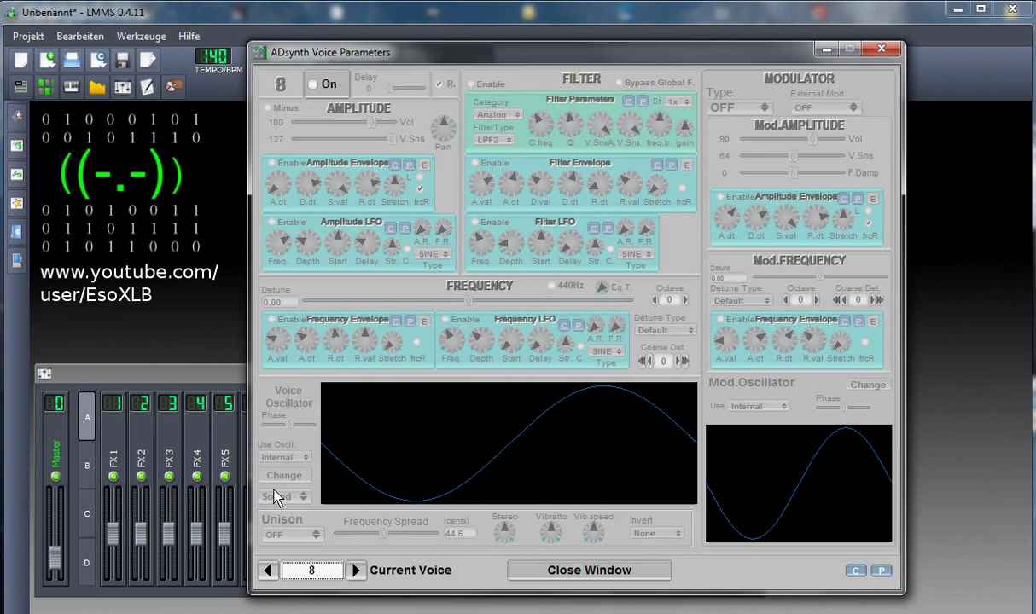
click(267, 571)
click(267, 572)
click(267, 571)
click(267, 572)
click(267, 572)
click(267, 572)
click(267, 572)
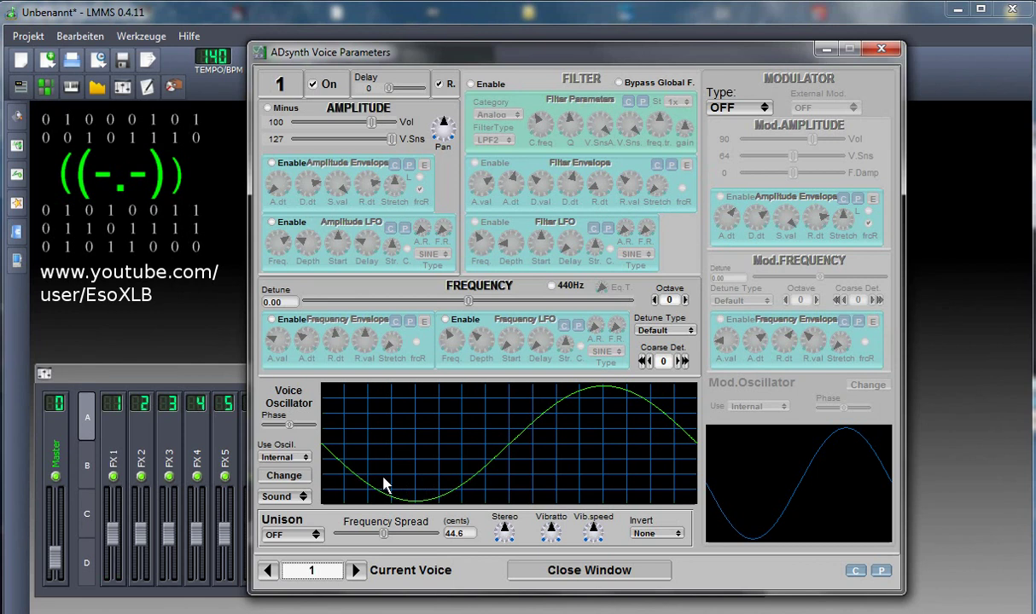
Open voice 1's oscillator editor and set the base function to Power
click(298, 477)
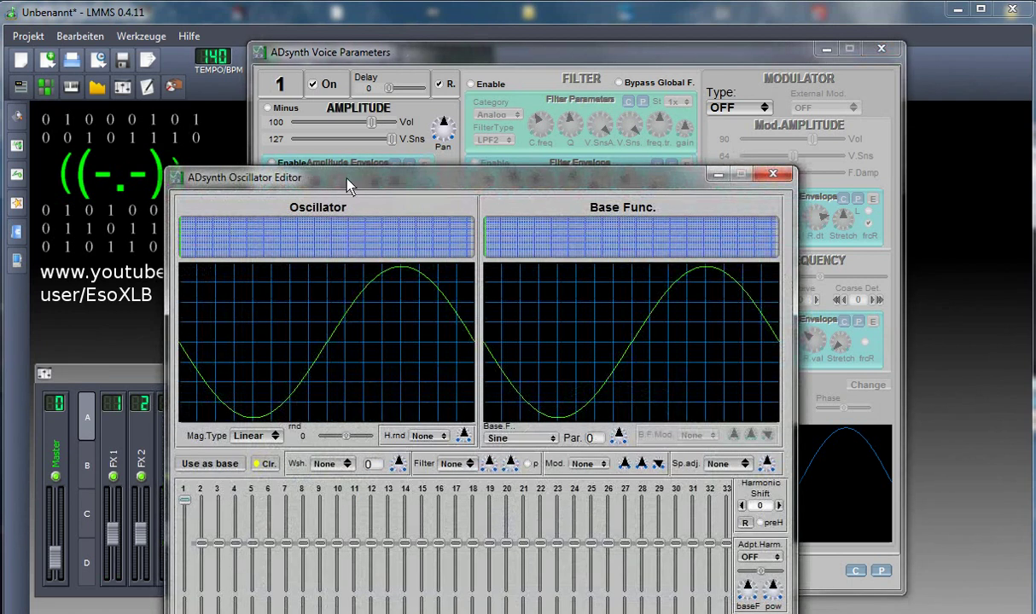
drag(328, 169, 407, 24)
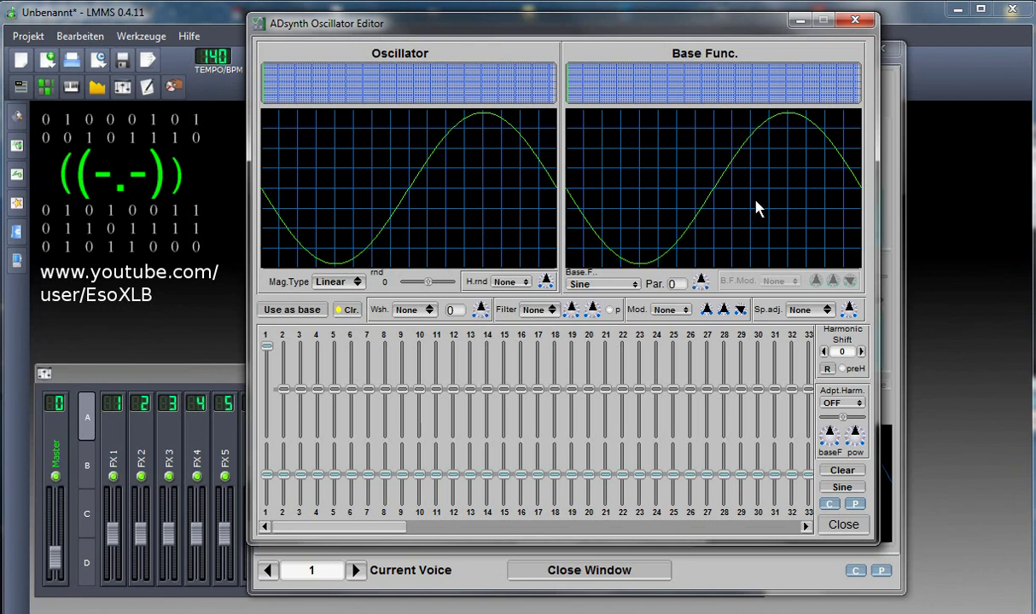
click(598, 284)
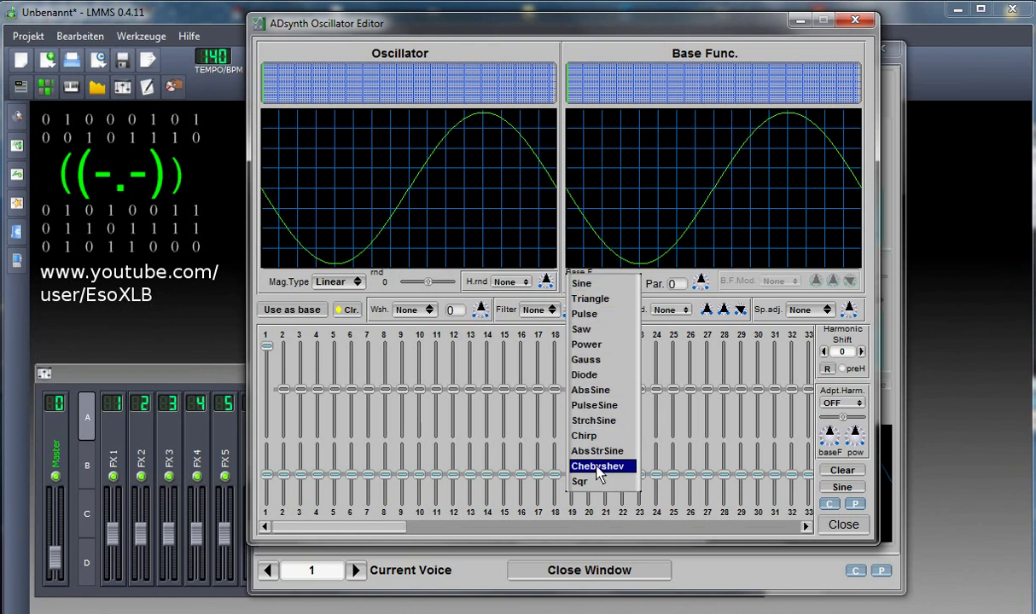
click(594, 349)
Try other base functions for voice 1's oscillator and set the base function to Diode
click(593, 286)
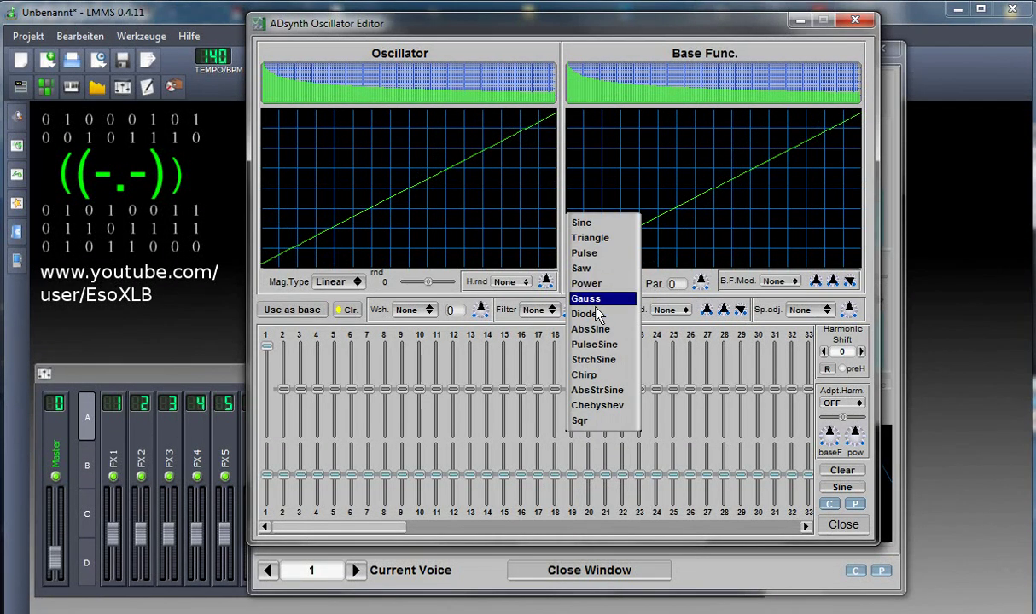
click(582, 267)
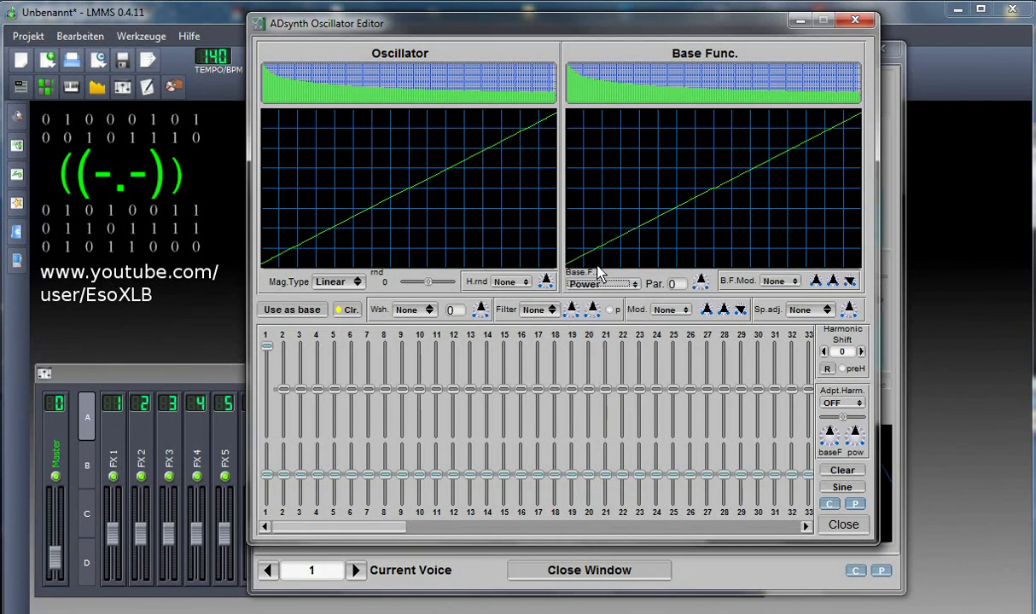
click(601, 285)
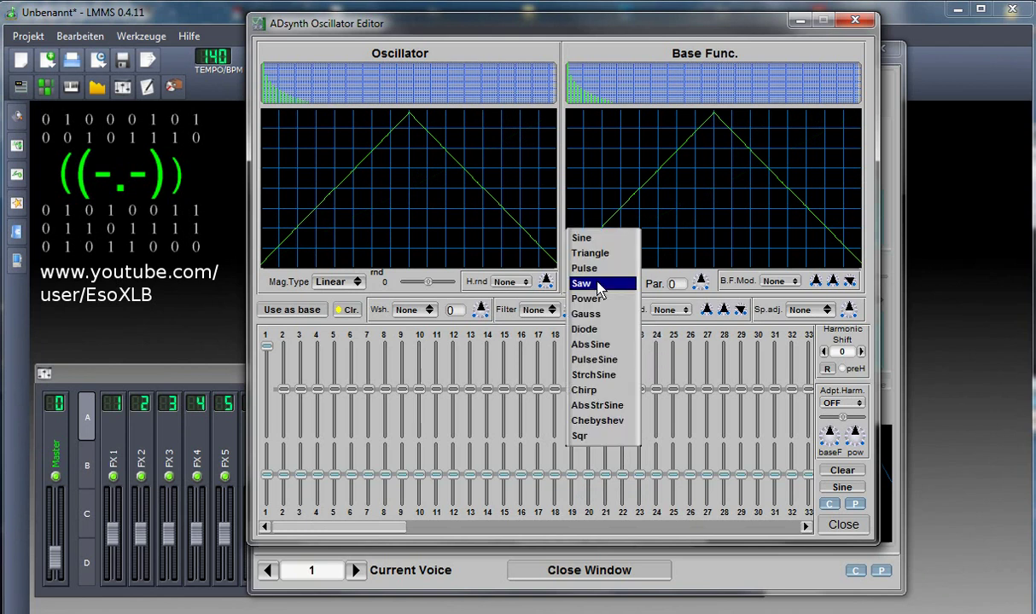
click(604, 329)
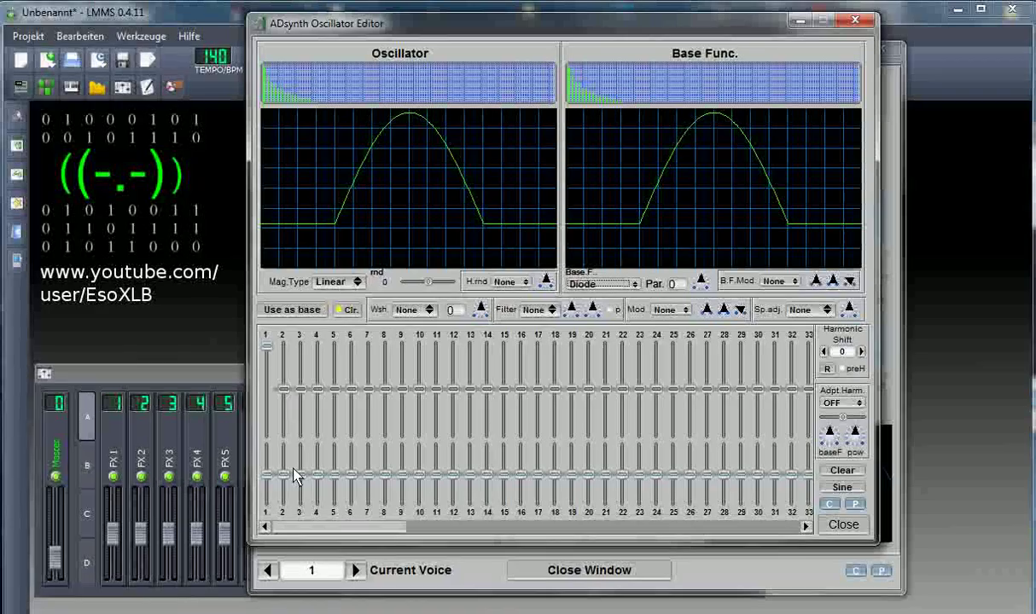
drag(306, 533, 269, 533)
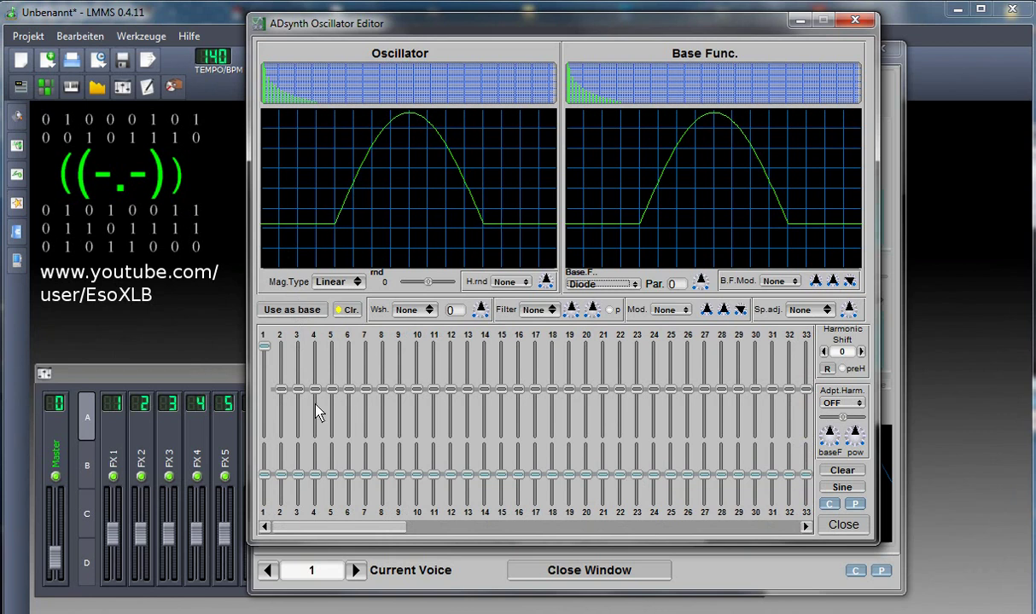
mouse_move(315, 390)
mouse_down()
mouse_move(316, 347)
mouse_move(317, 431)
mouse_move(316, 368)
mouse_move(318, 389)
mouse_up()
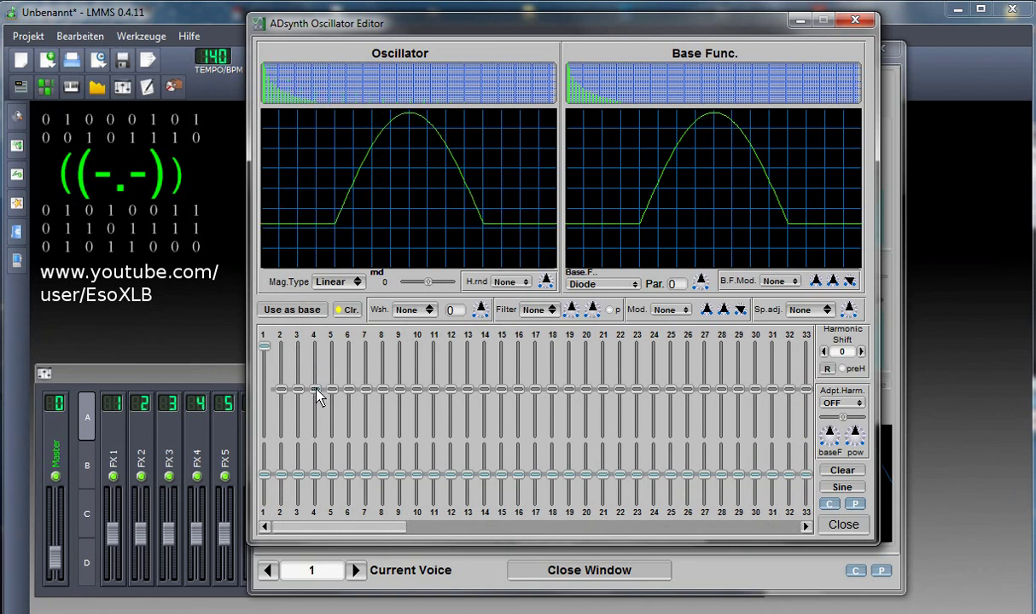
Try the Sine, Qnts, Zigzg, LmtU and Asym1 waveshaping types on the oscillator and set the type to Pow
click(415, 310)
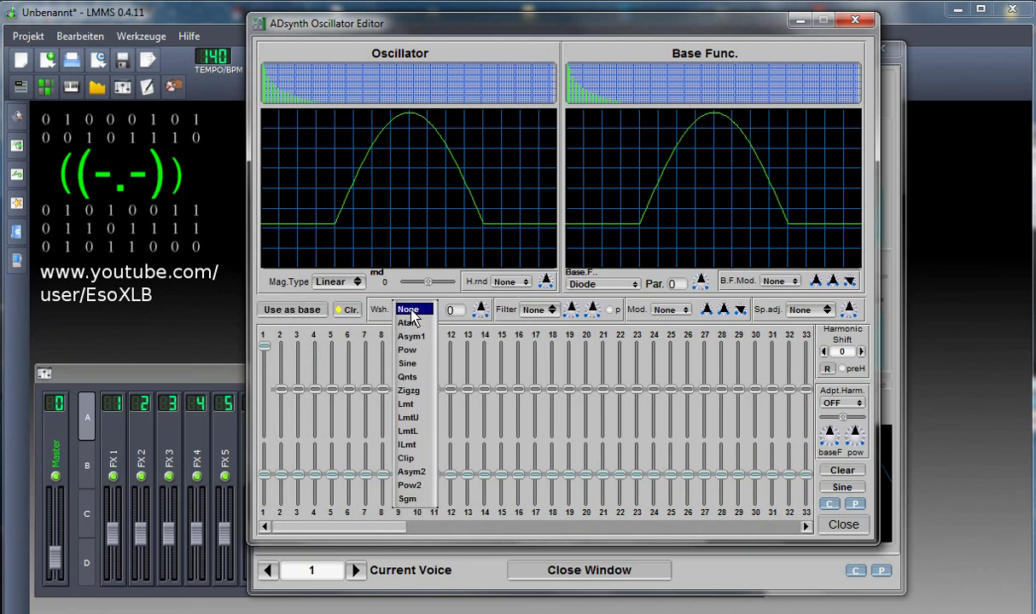
click(408, 364)
click(406, 310)
click(401, 325)
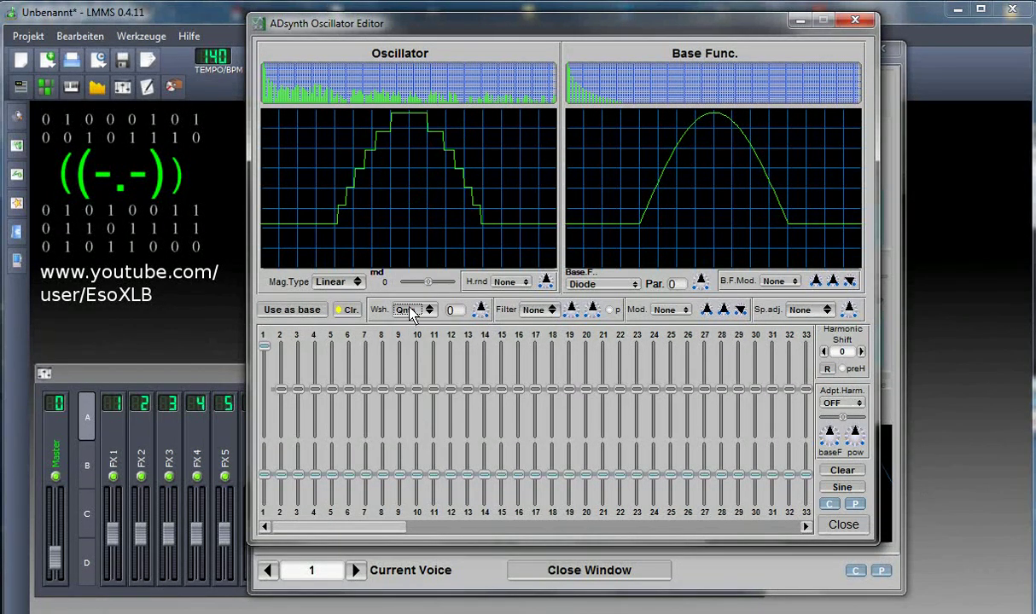
click(412, 312)
click(407, 325)
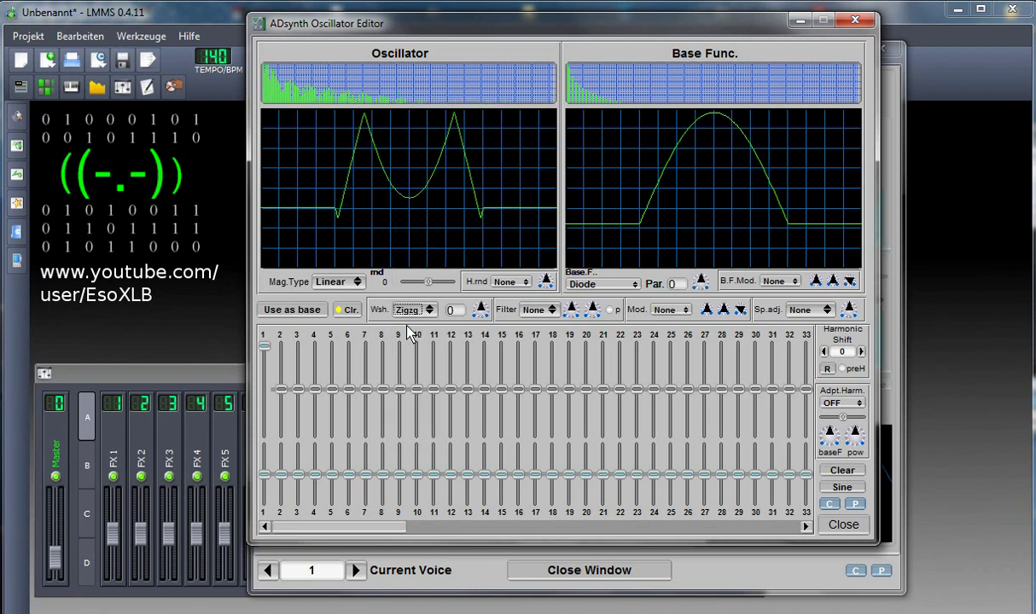
click(407, 311)
click(415, 334)
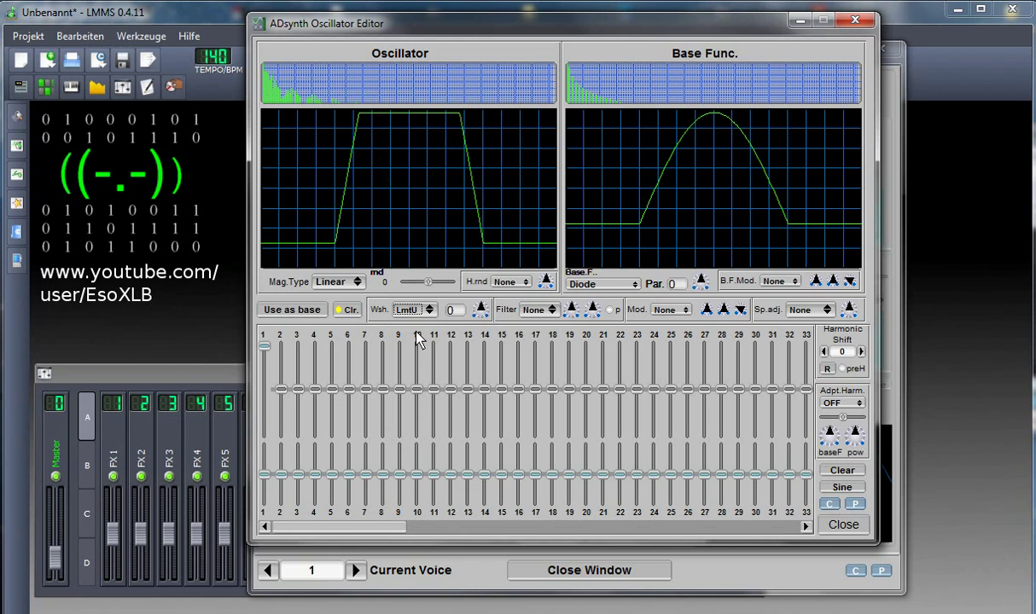
click(408, 310)
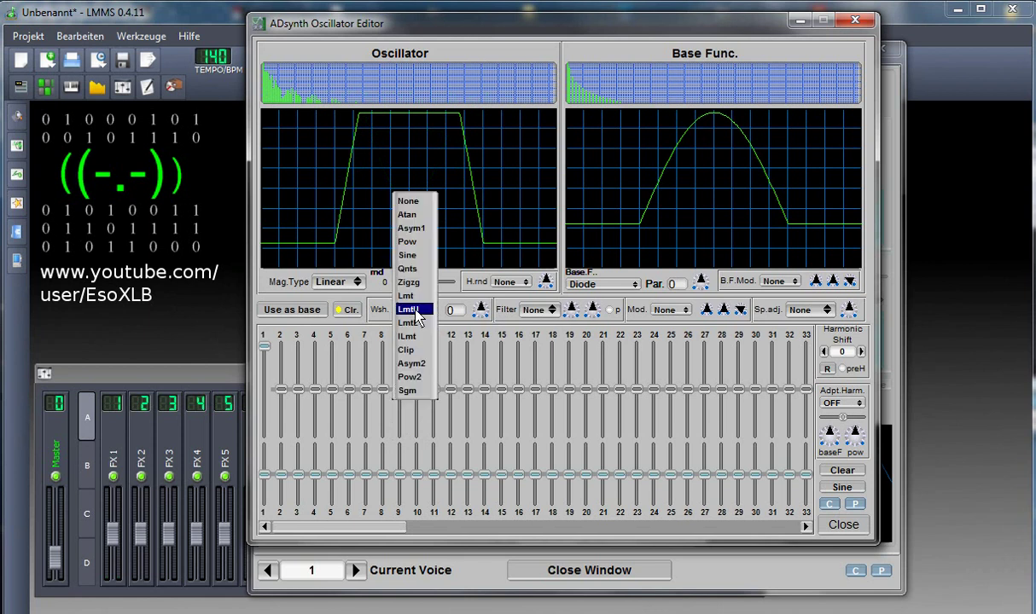
click(411, 228)
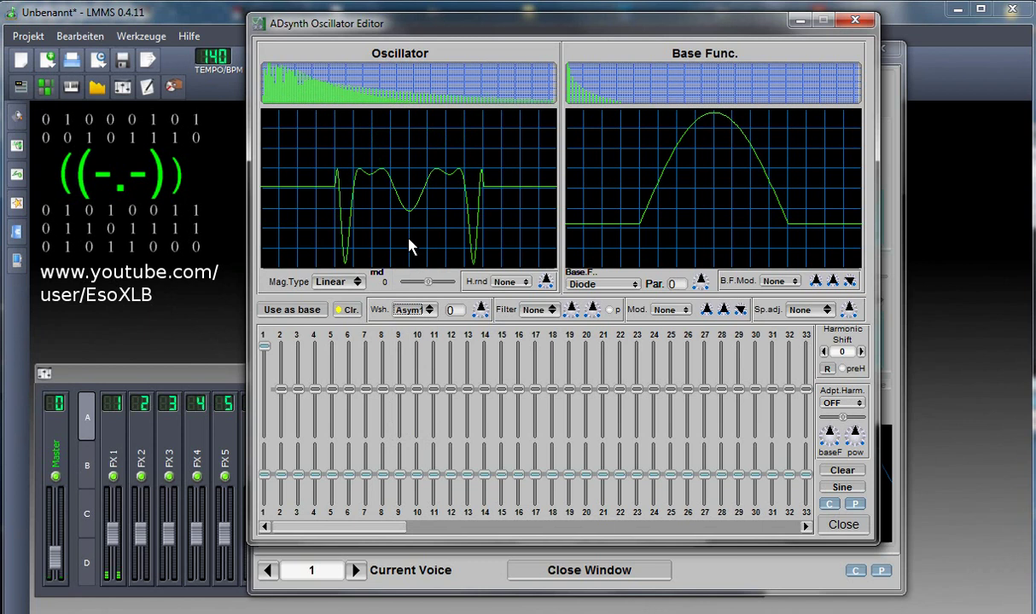
click(409, 310)
click(414, 328)
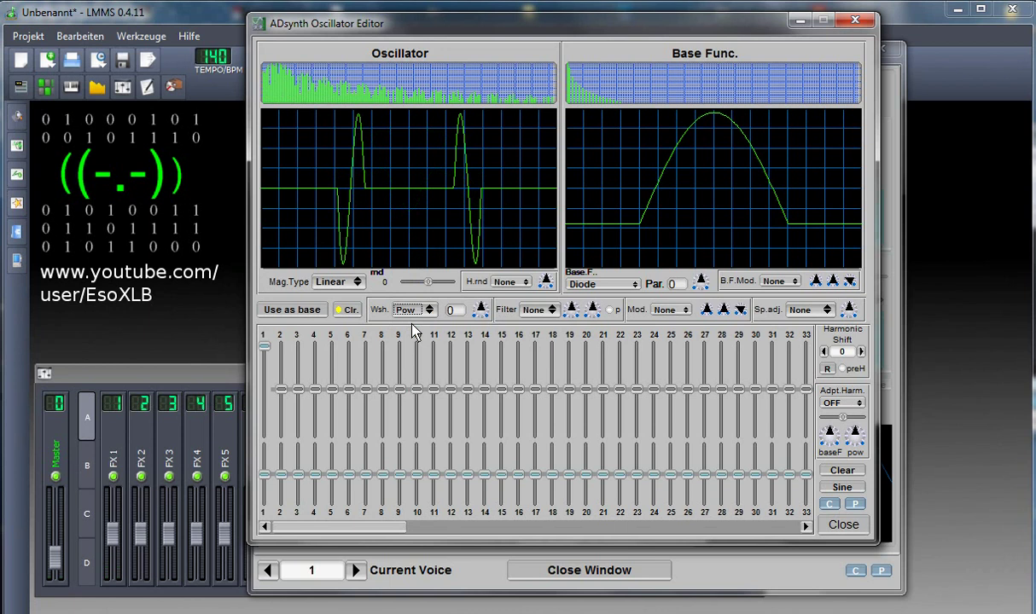
Shape the oscillator by raising the magnitudes of harmonics 5 and 11 and lowering those of harmonics 9, 12 and 15
drag(332, 389, 337, 372)
drag(399, 390, 435, 371)
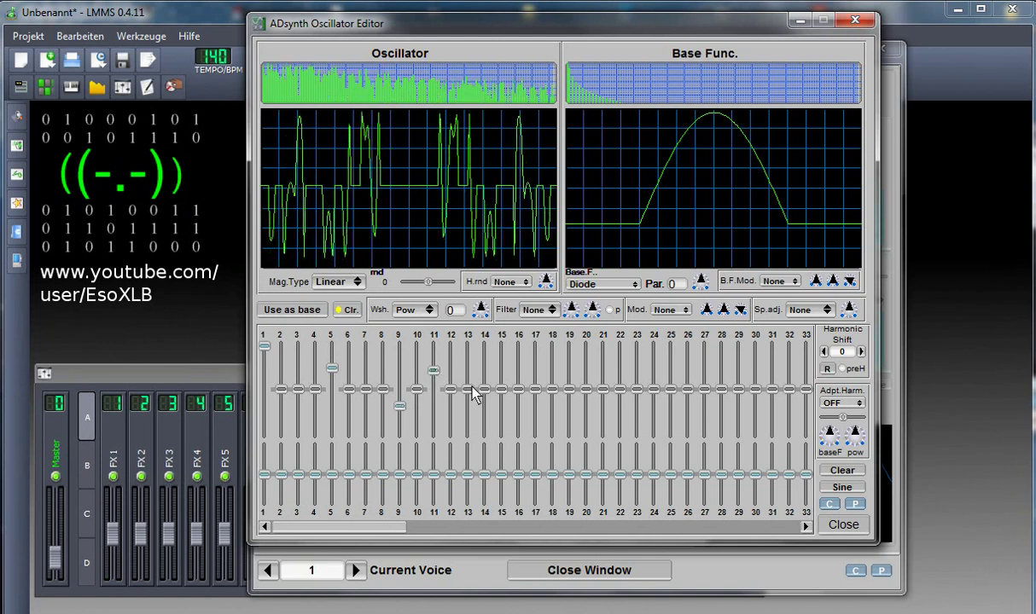
drag(500, 389, 502, 404)
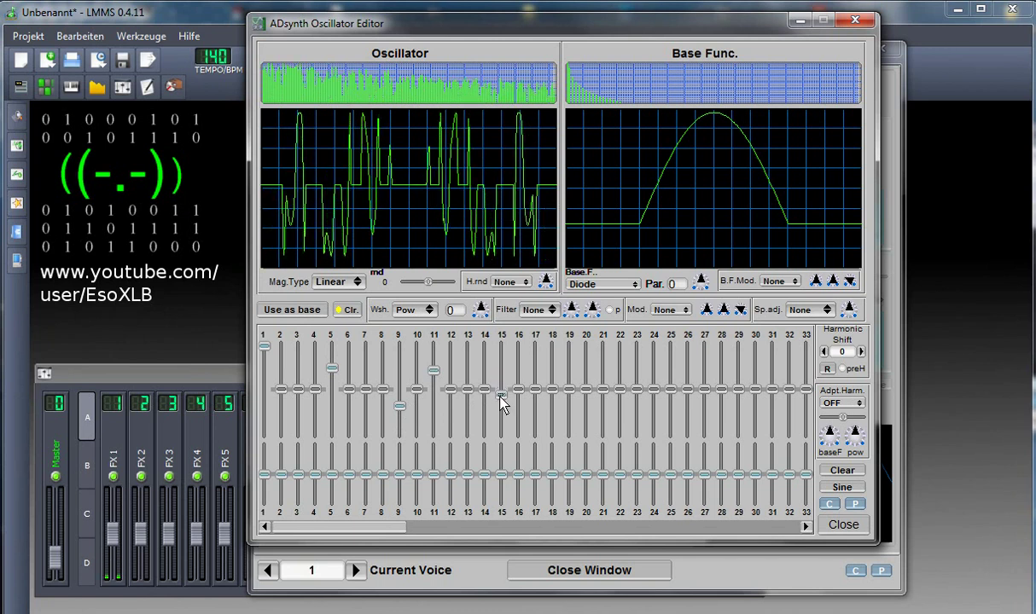
click(452, 401)
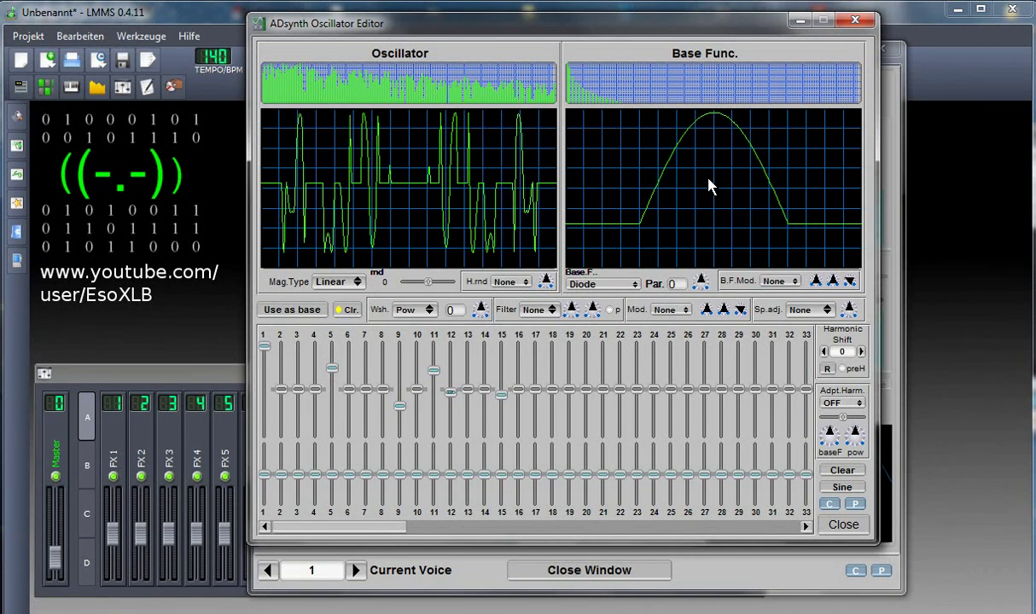
Use the shaped oscillator as the base function, raise harmonics 3 and 11, lower harmonic 6, and close the oscillator editor
click(290, 310)
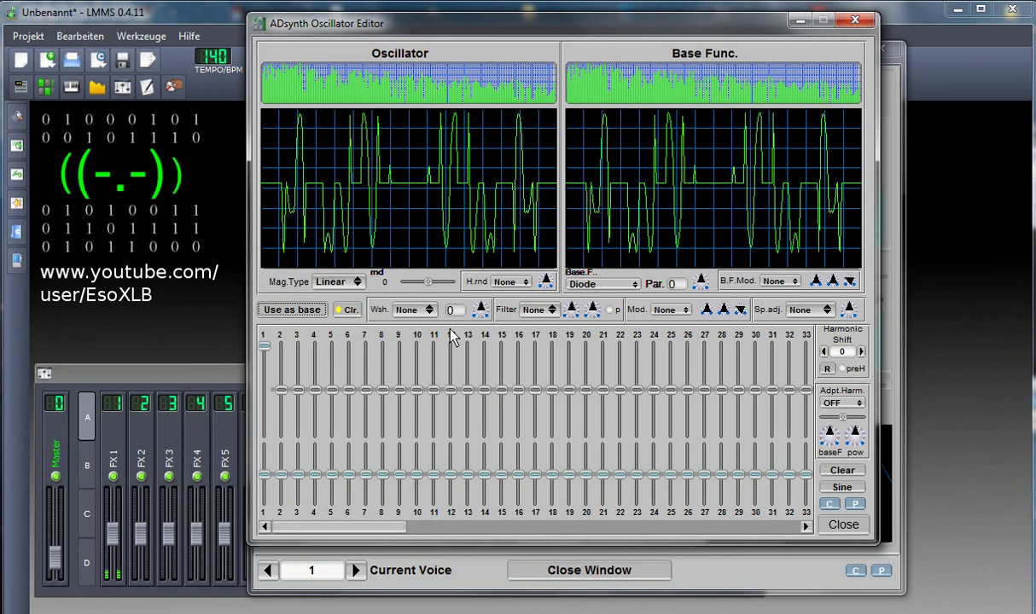
click(350, 398)
drag(352, 402, 299, 386)
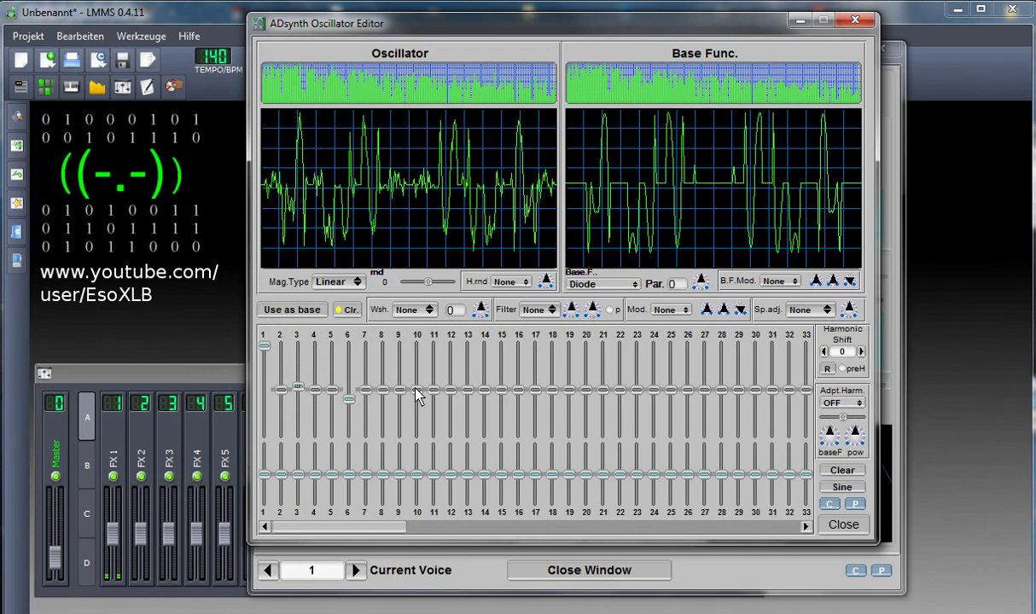
mouse_move(431, 394)
mouse_down()
mouse_move(436, 368)
mouse_move(439, 379)
mouse_up()
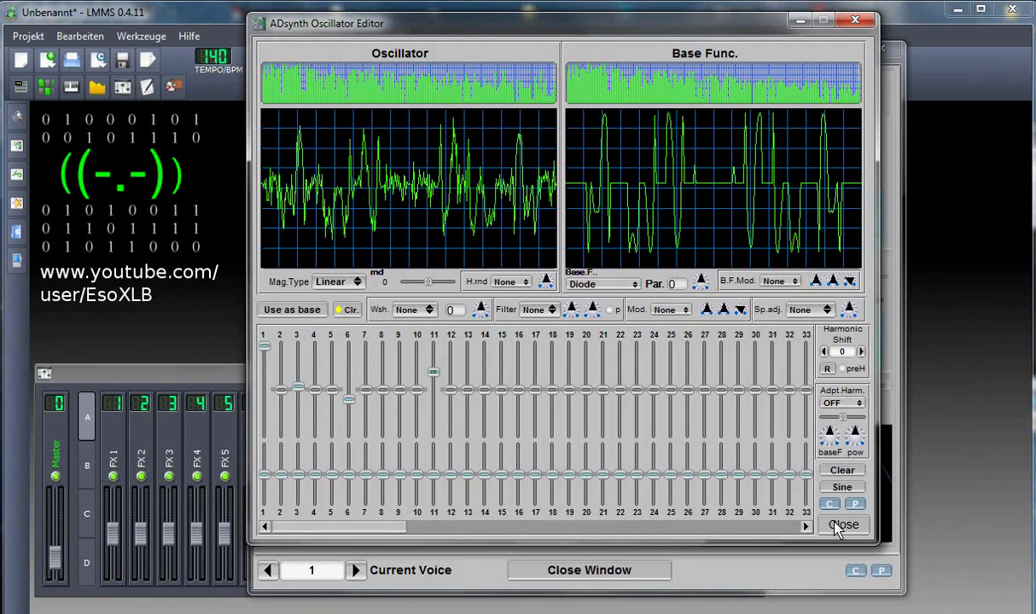
click(840, 525)
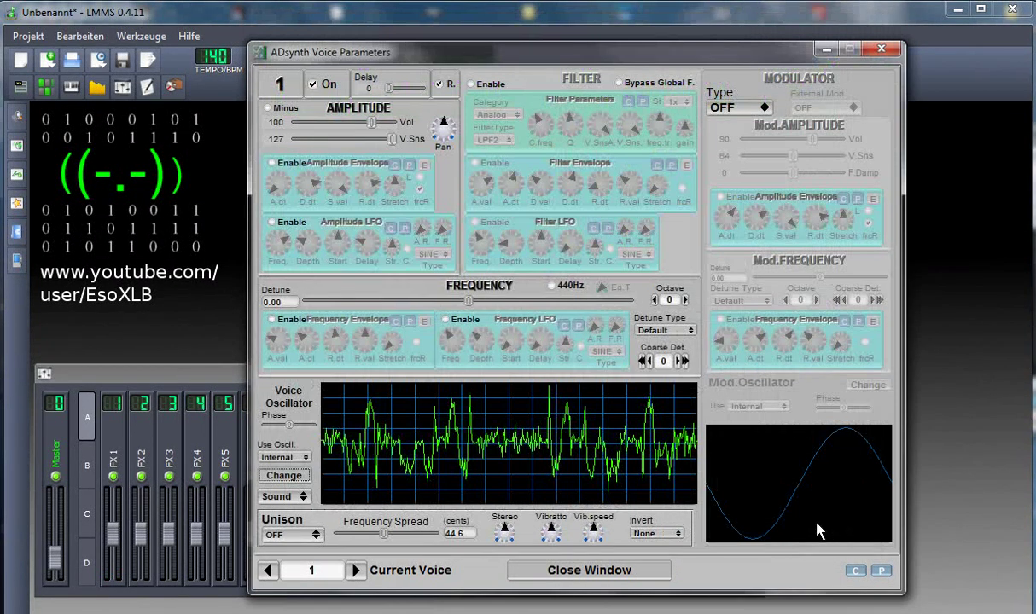
Enable voice 2 and set its oscillator source to Ext. 1 so it uses voice 1's waveform
click(354, 570)
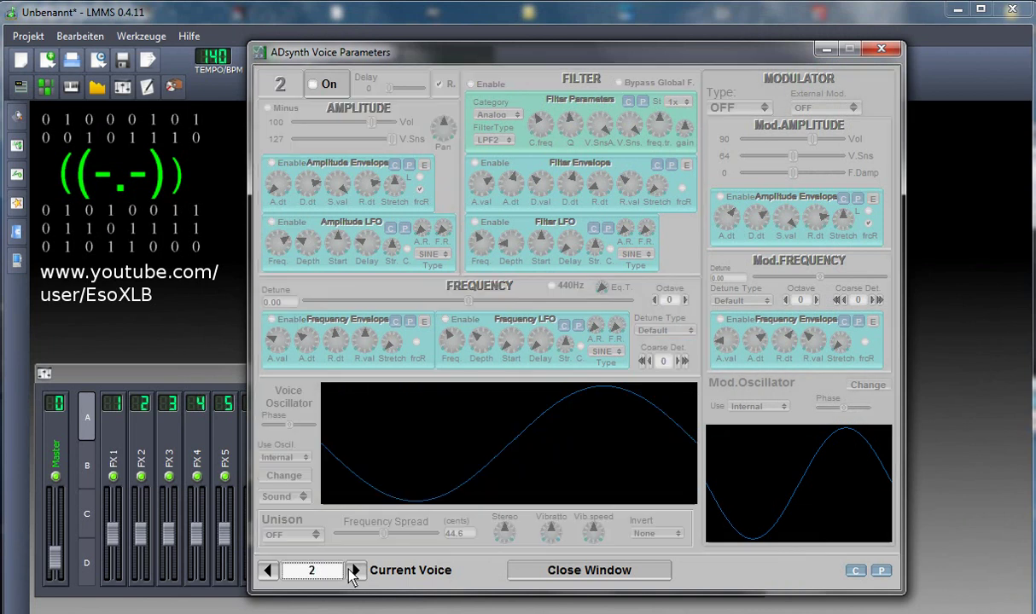
click(313, 85)
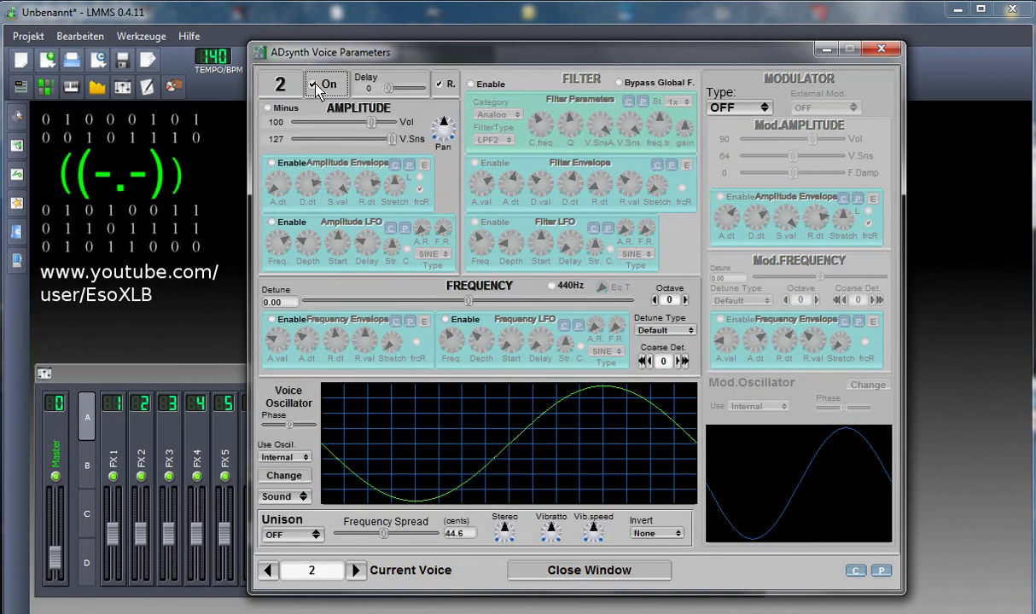
click(285, 478)
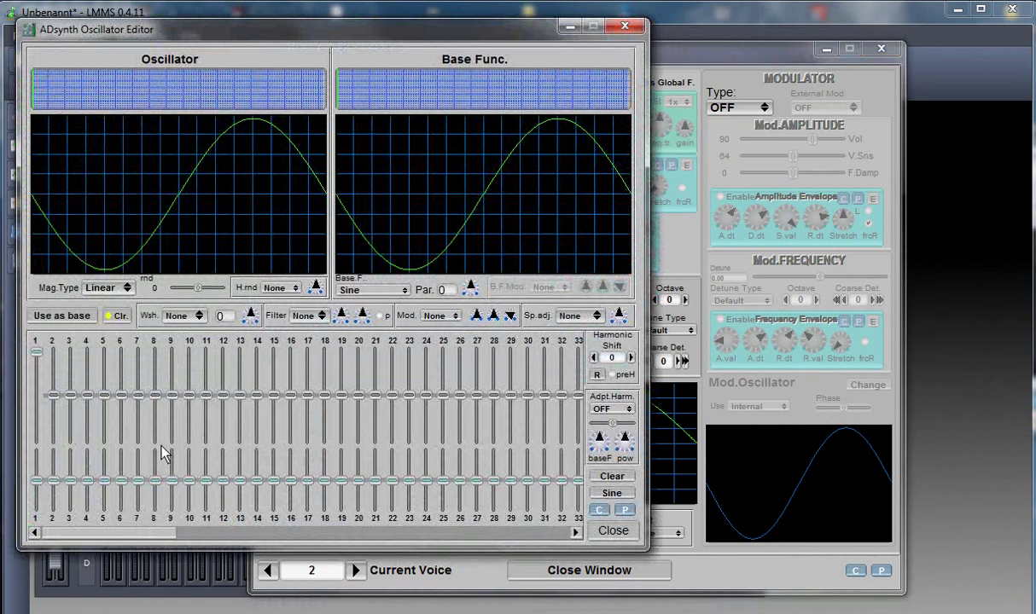
click(626, 30)
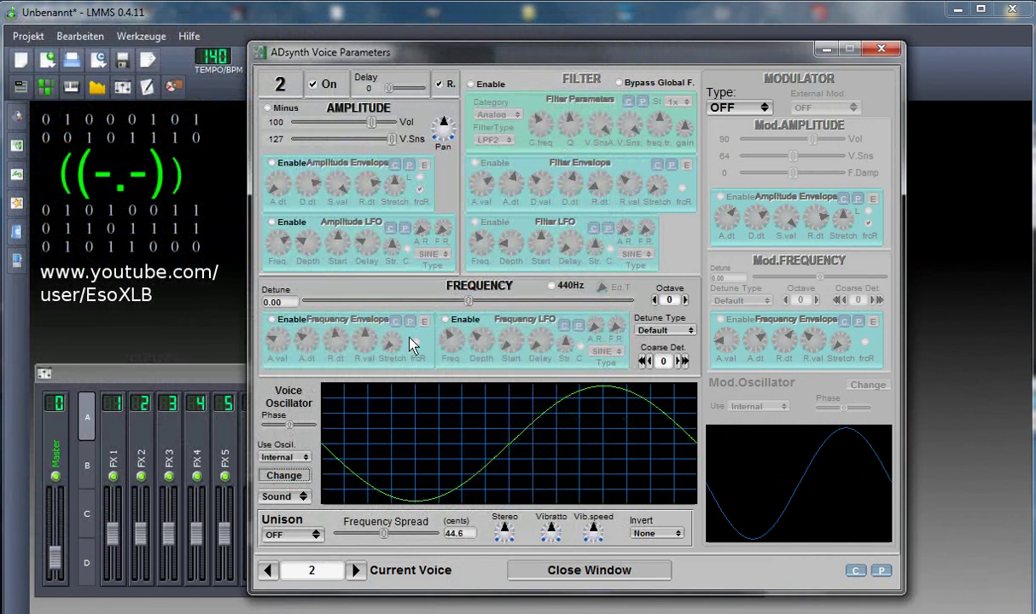
click(306, 461)
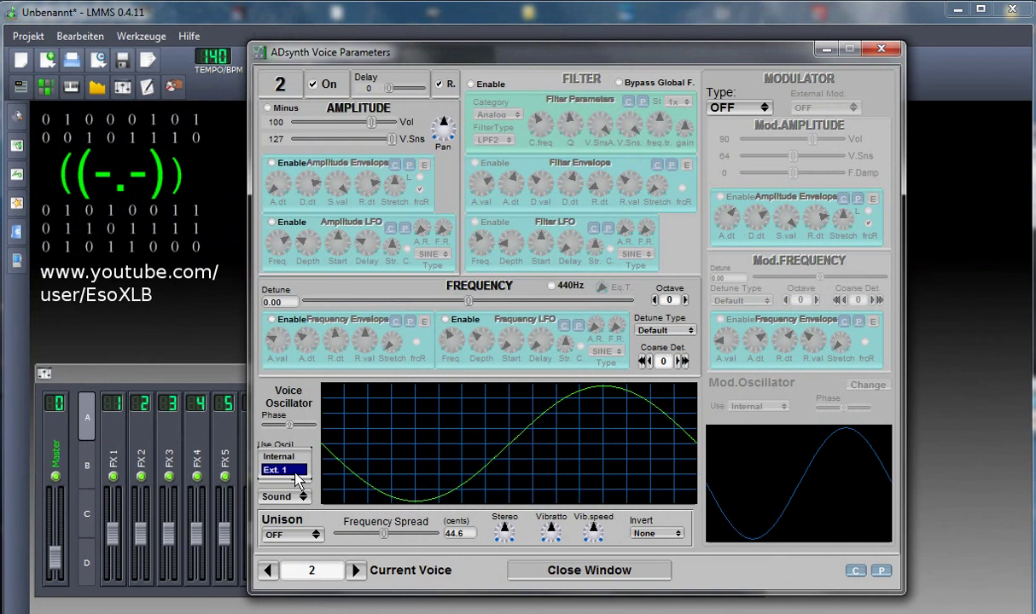
click(294, 471)
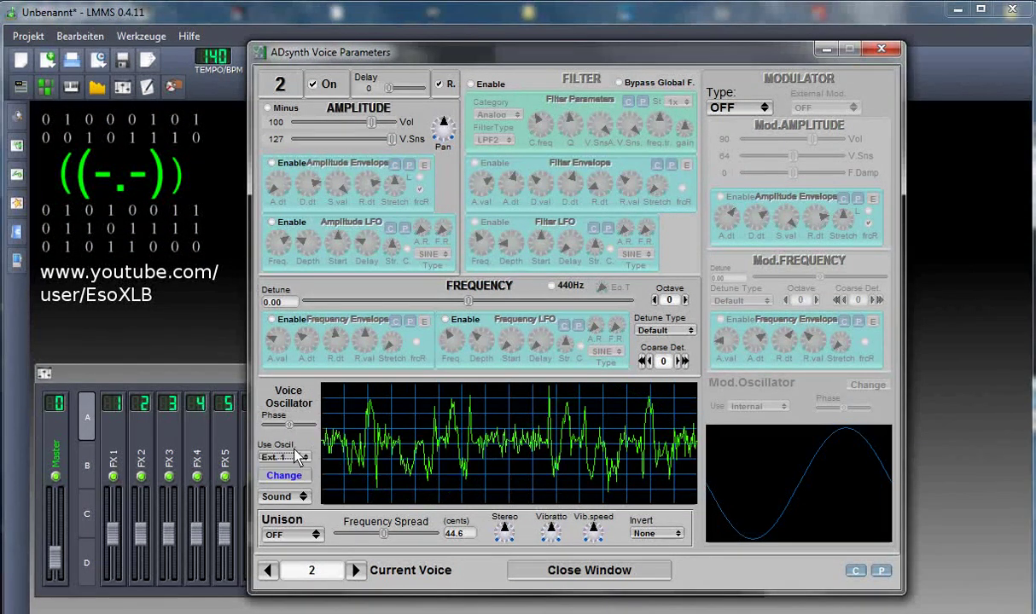
Enable voice 3 with its oscillator source set to Ext. 1, and return to voice 1
click(356, 570)
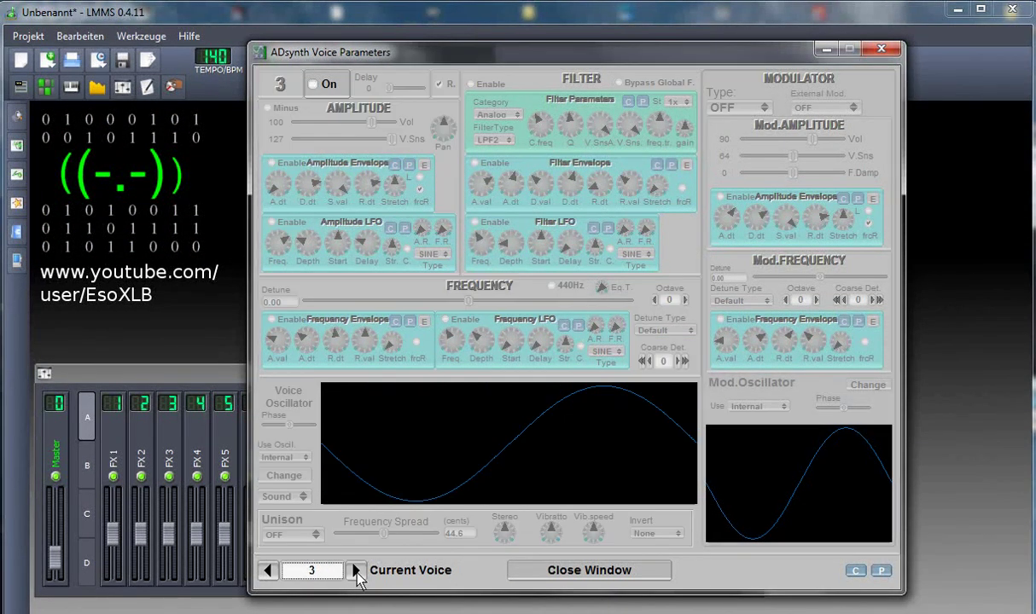
click(315, 85)
click(302, 457)
click(300, 470)
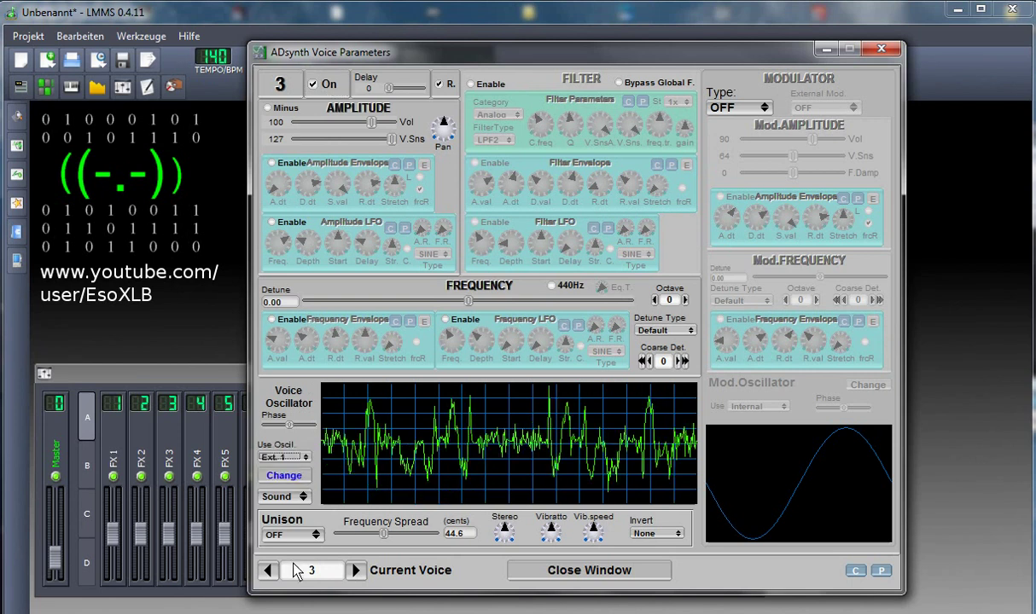
click(267, 570)
click(267, 570)
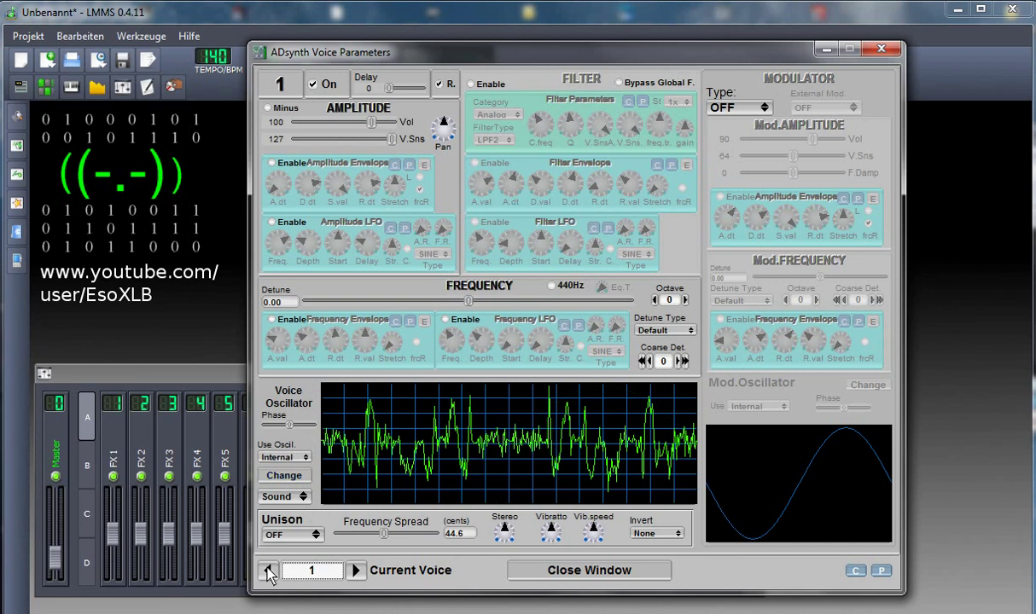
Close the voice parameters and show the ADsynth voice list over the global parameters, keeping voices 1 to 3 enabled
click(593, 570)
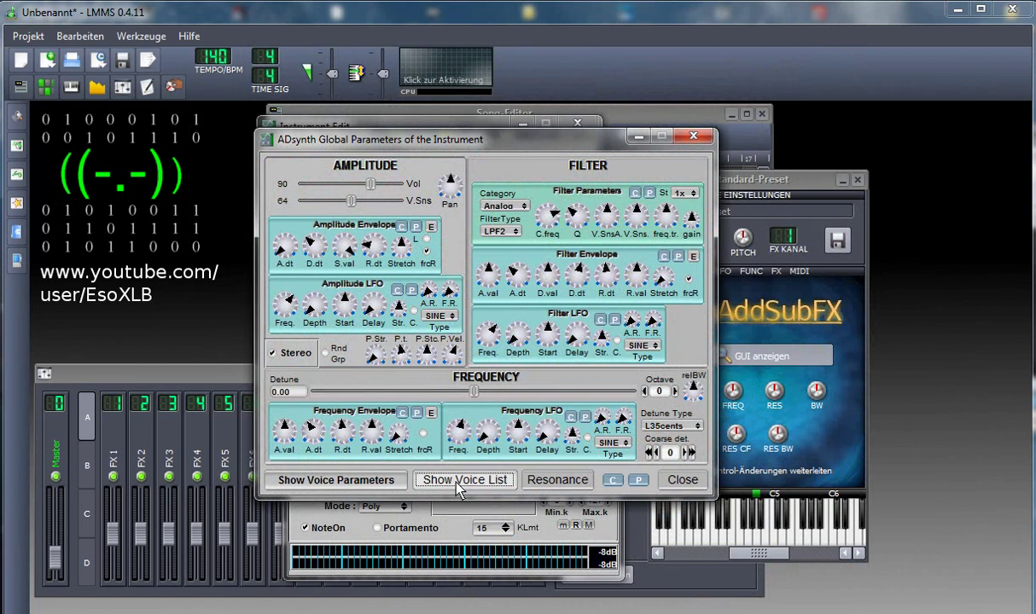
click(459, 480)
drag(294, 34, 501, 151)
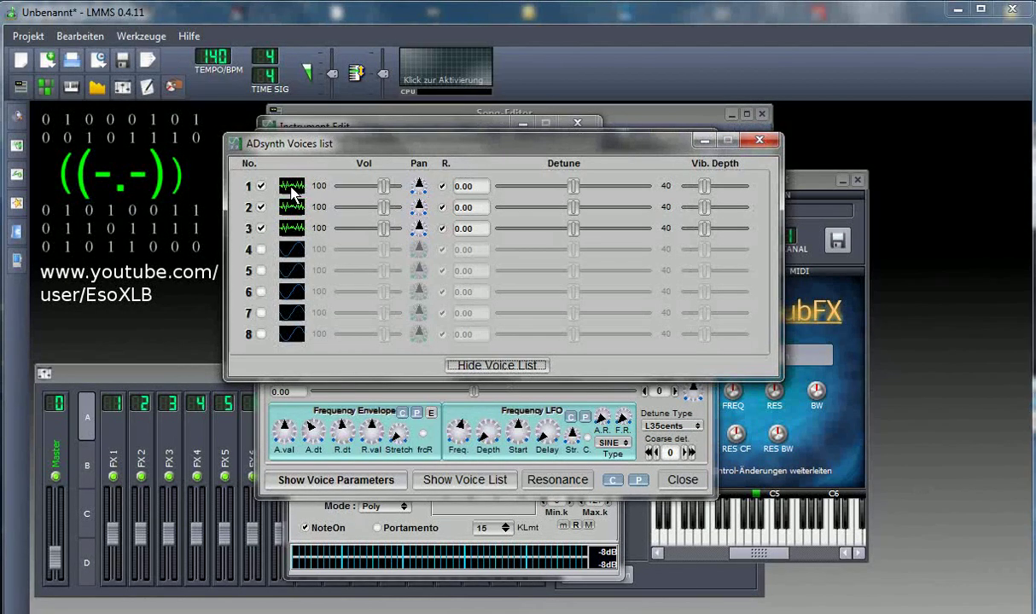
click(261, 228)
click(261, 228)
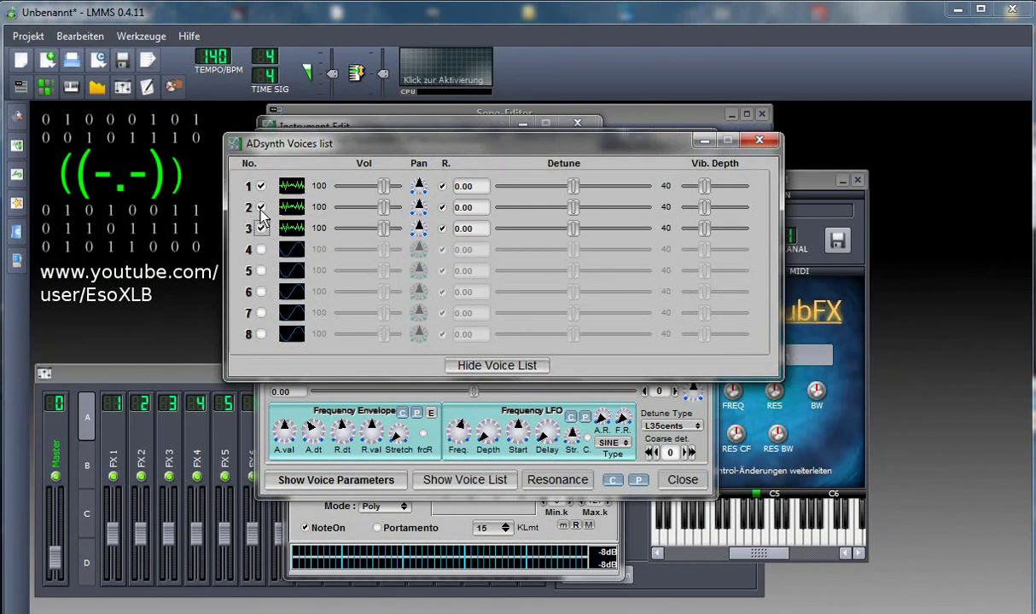
Pan voice 2 slightly to the left and voice 3 slightly to the right in the voice list
click(419, 230)
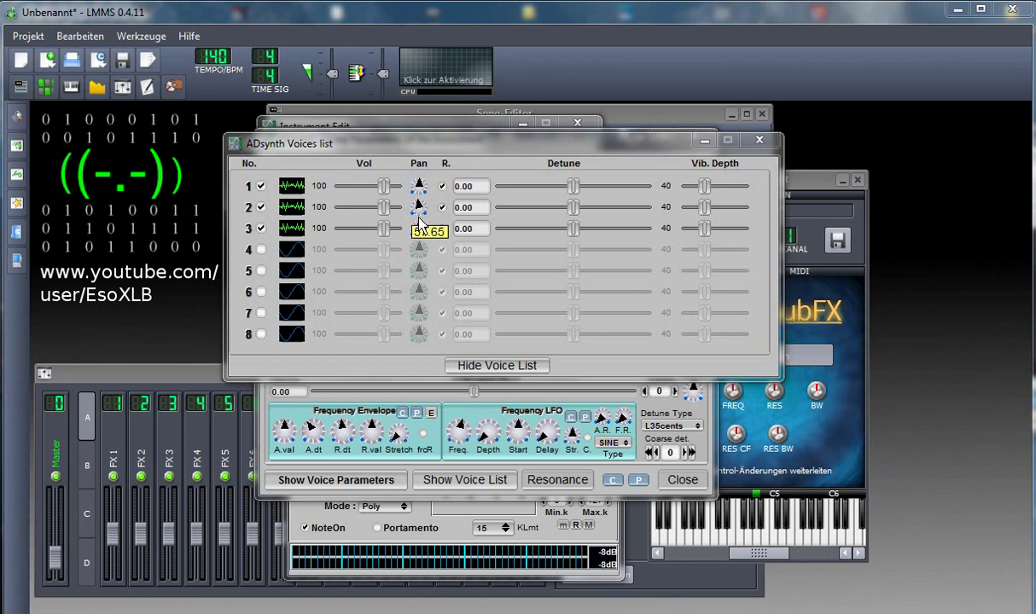
click(419, 230)
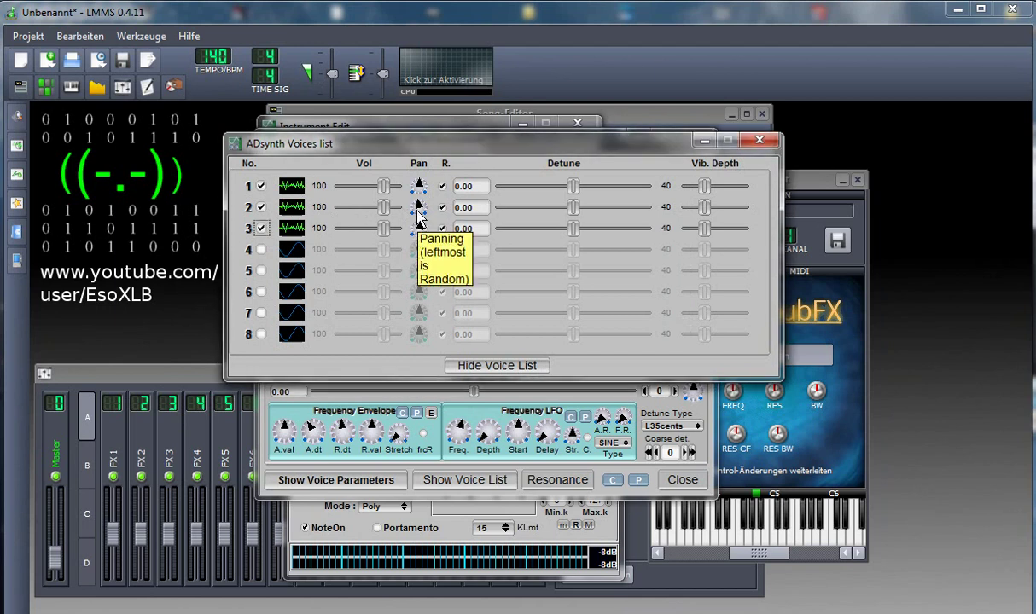
drag(418, 230, 419, 232)
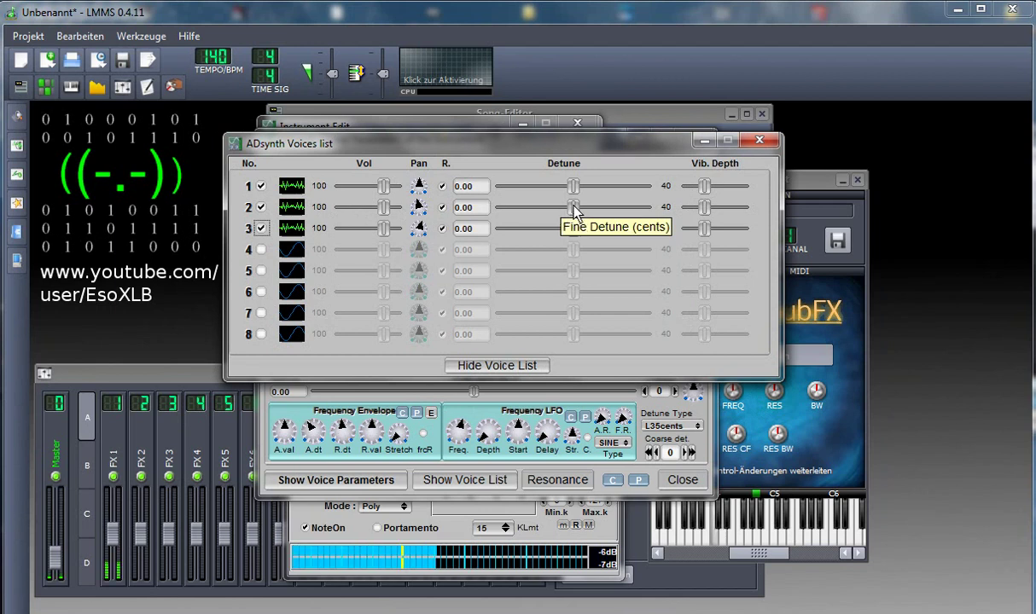
Detune voice 2 to 4.11 cents and voice 3 to -3.71 cents, and hide the voice list
click(580, 208)
drag(572, 229, 564, 229)
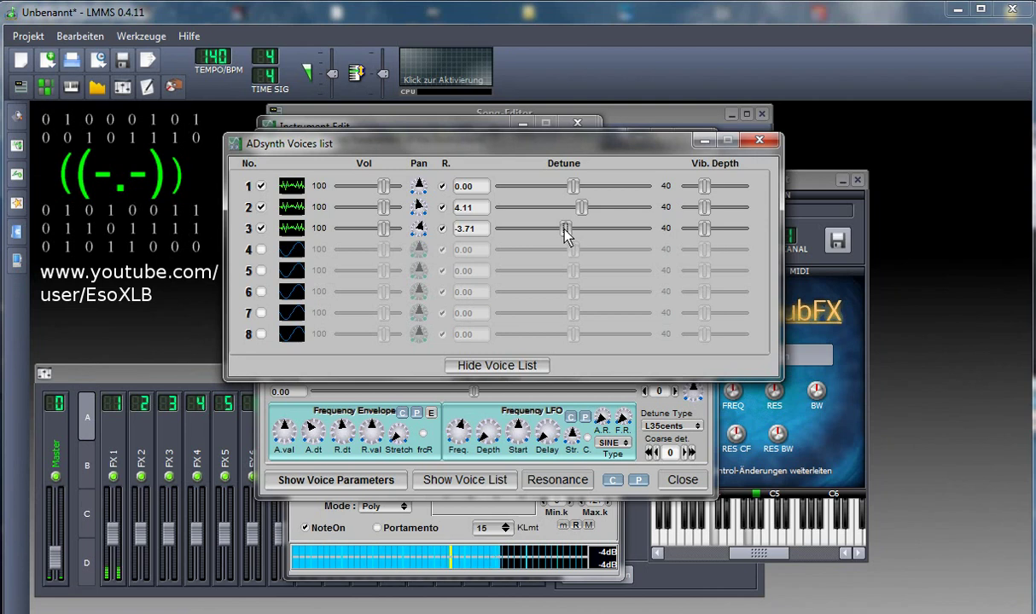
click(518, 366)
Enable the ADsynth resonance, draw a freehand curve across its graph, and raise its maximum to 90 dB
click(561, 483)
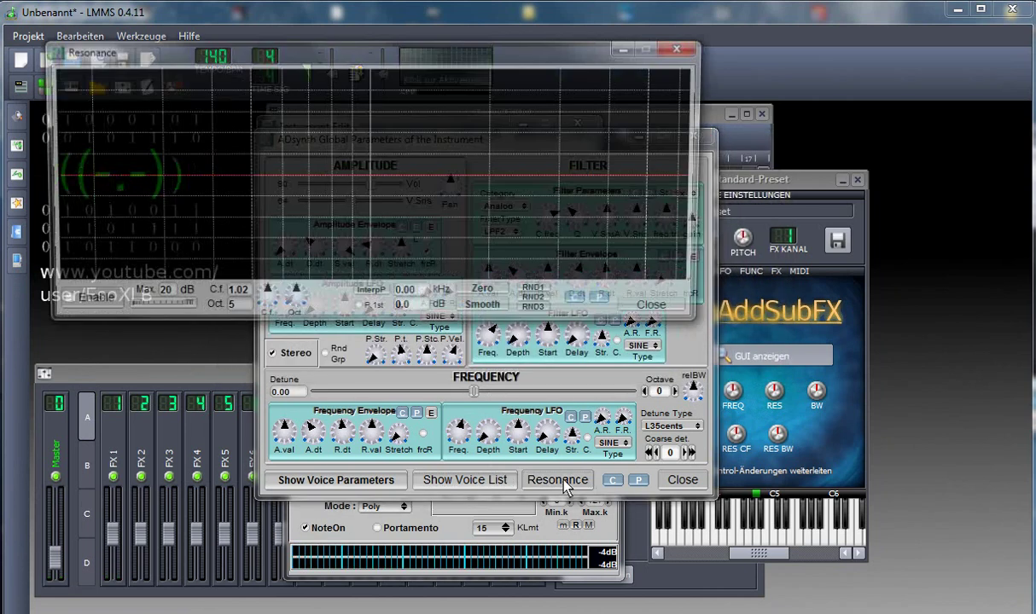
drag(270, 62, 469, 139)
click(255, 383)
mouse_move(309, 309)
mouse_down()
mouse_move(643, 259)
mouse_move(772, 254)
mouse_up()
mouse_move(324, 389)
mouse_down()
mouse_move(375, 394)
mouse_move(356, 397)
mouse_move(397, 384)
mouse_up()
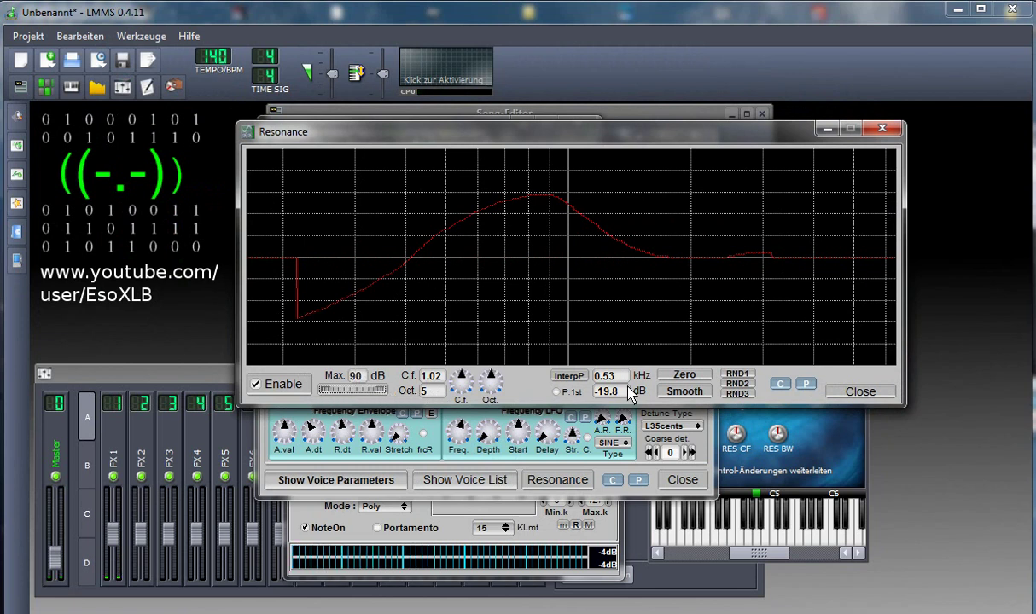
Randomize the resonance curve repeatedly with RND1 and RND2, and close the resonance and ADsynth global parameters
click(737, 374)
click(737, 374)
click(739, 383)
click(740, 384)
click(744, 385)
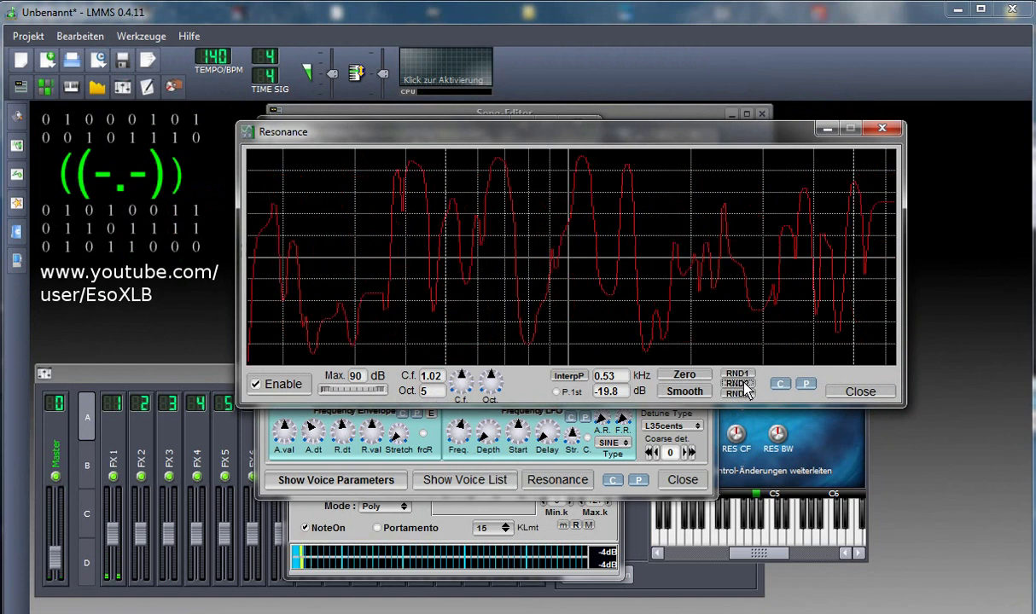
click(744, 385)
click(744, 385)
click(744, 385)
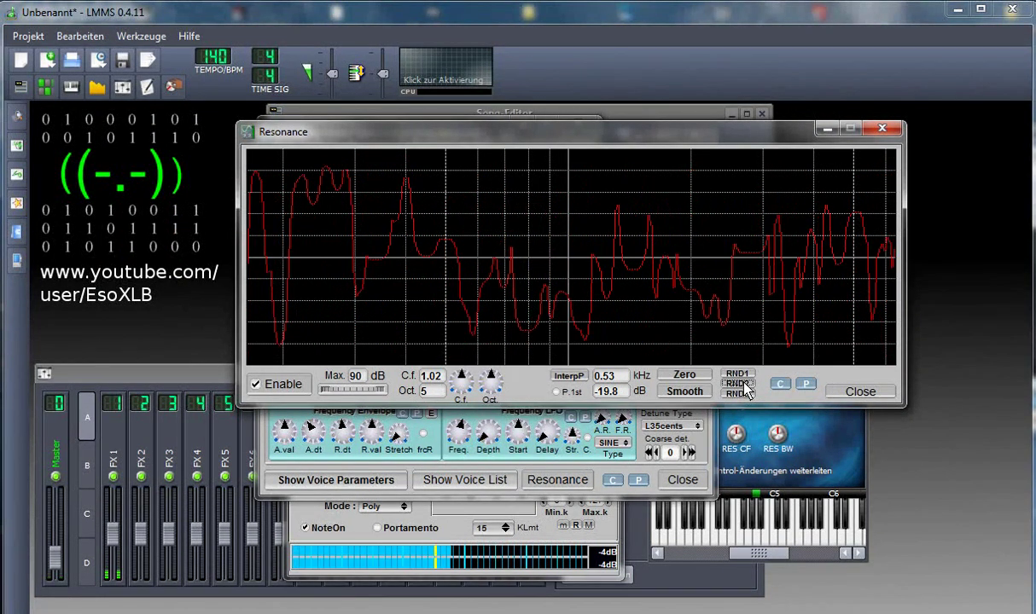
click(744, 385)
click(744, 384)
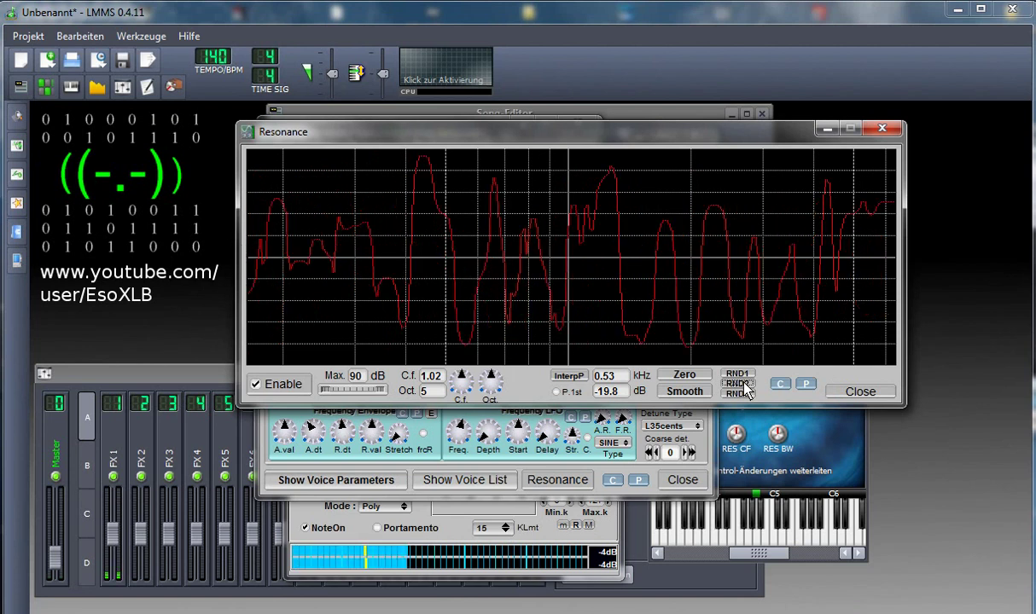
click(744, 384)
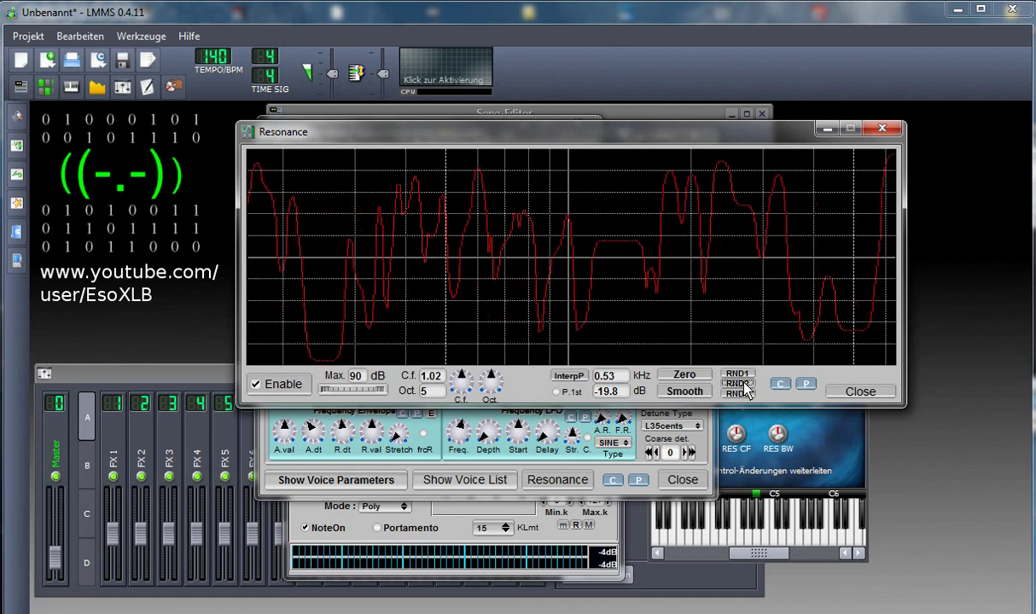
click(744, 385)
click(744, 385)
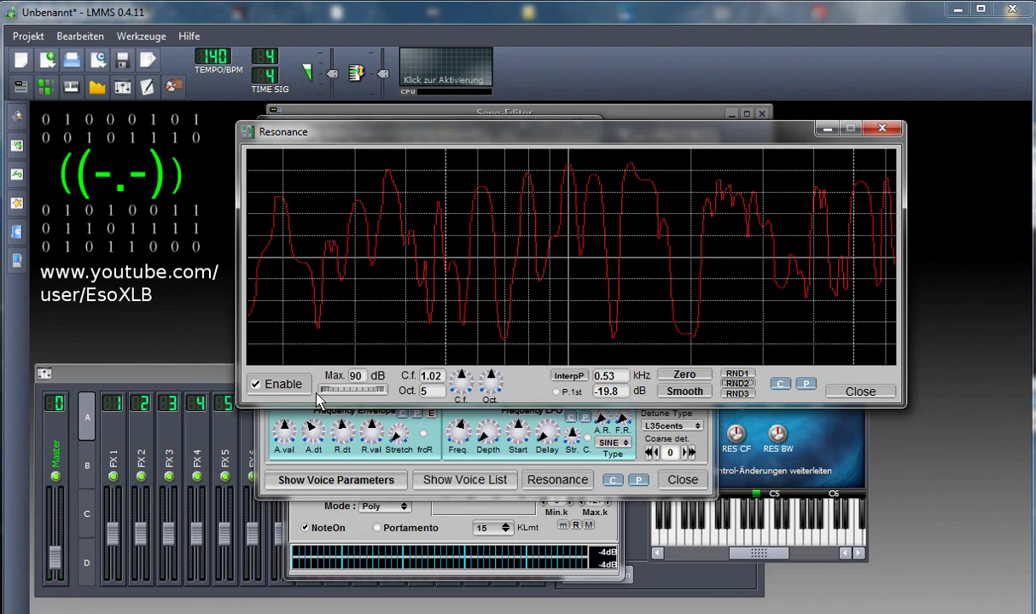
click(860, 391)
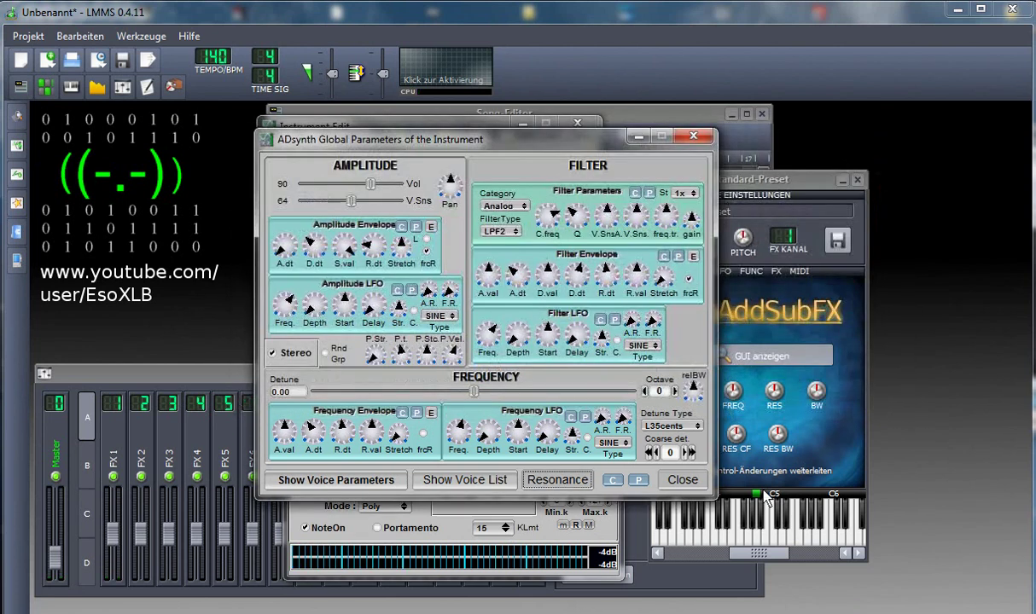
click(682, 480)
Enable SUBsynth, raise the magnitude of its second harmonic to about half, and return to the main ZynAddSubFX window
drag(369, 112, 461, 152)
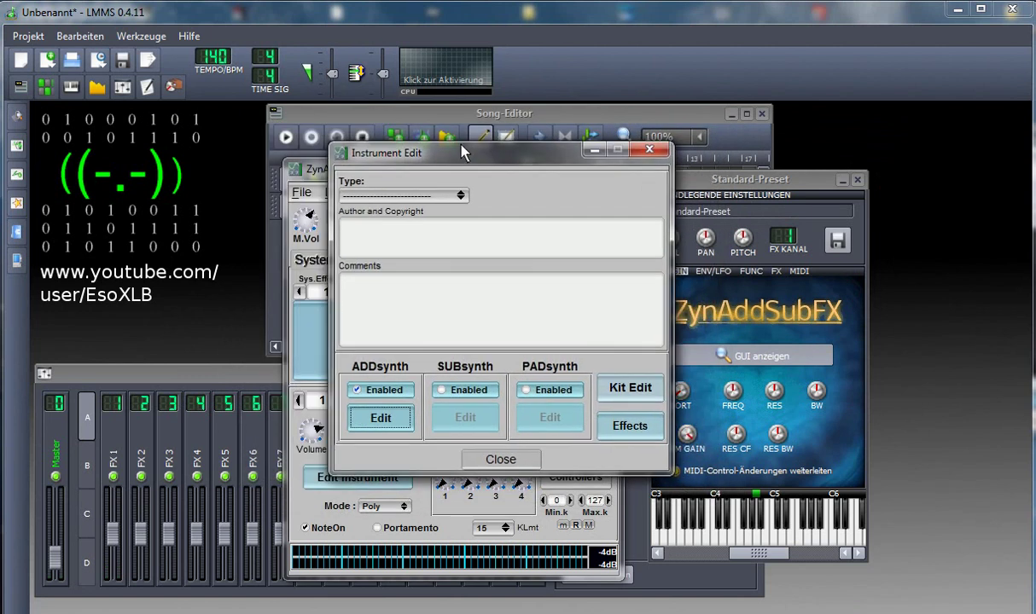
click(455, 397)
click(464, 418)
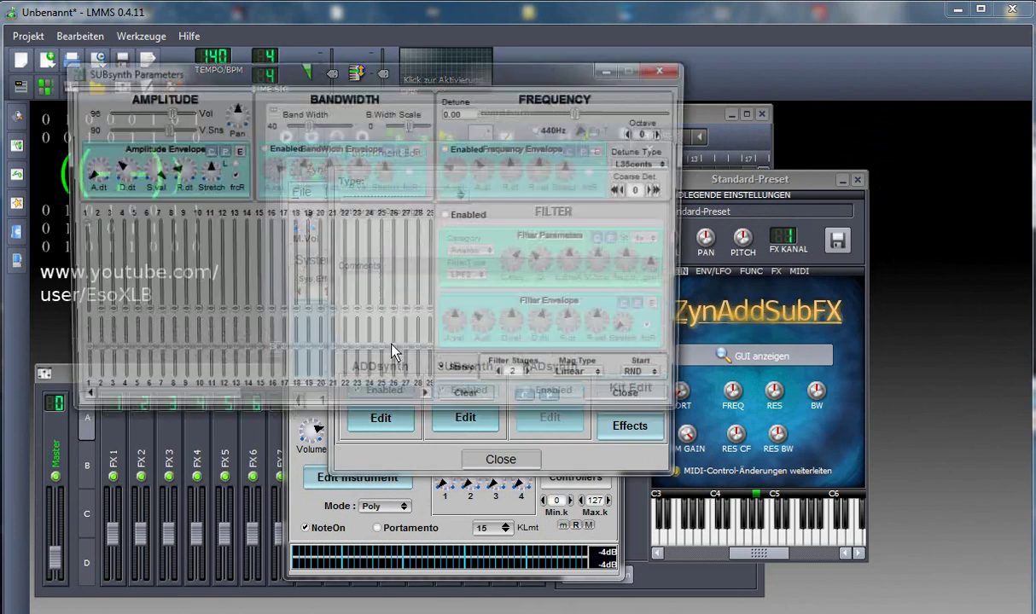
drag(94, 314, 92, 272)
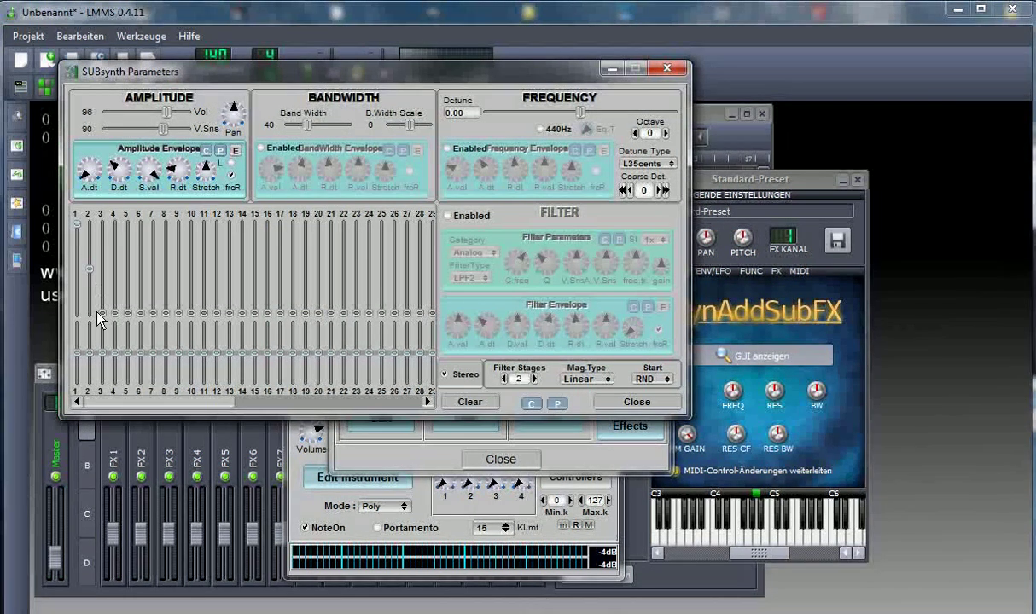
click(628, 406)
click(501, 460)
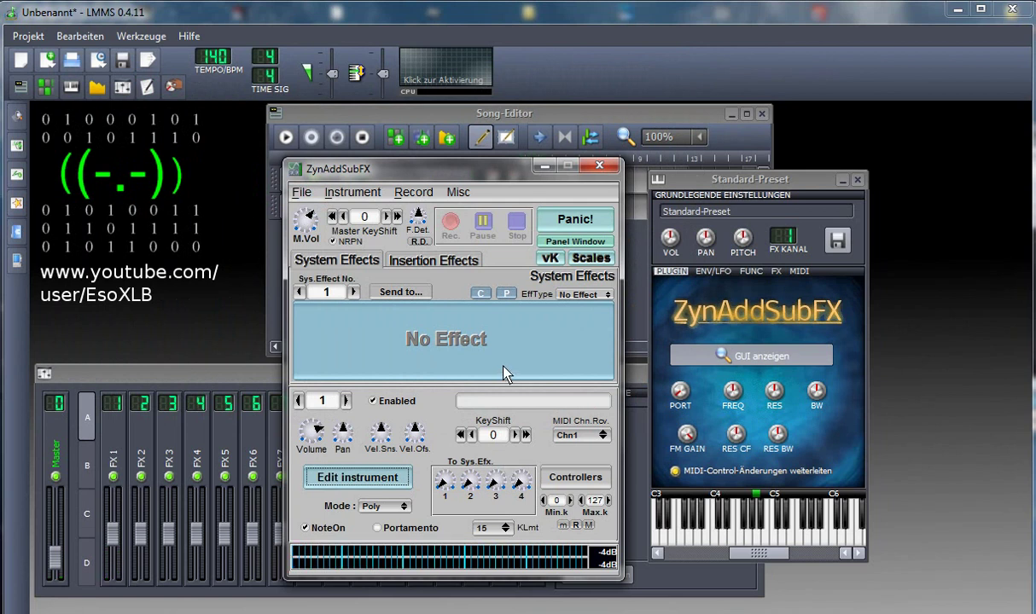
Route insertion effect 1 to Master Out and set its effect type to AlienWah
click(442, 266)
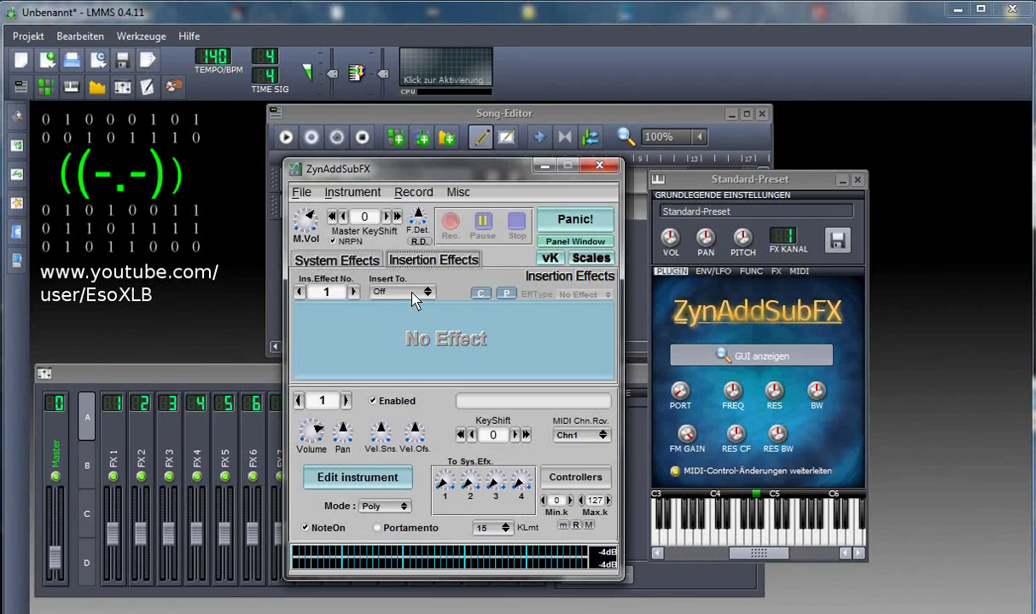
click(415, 294)
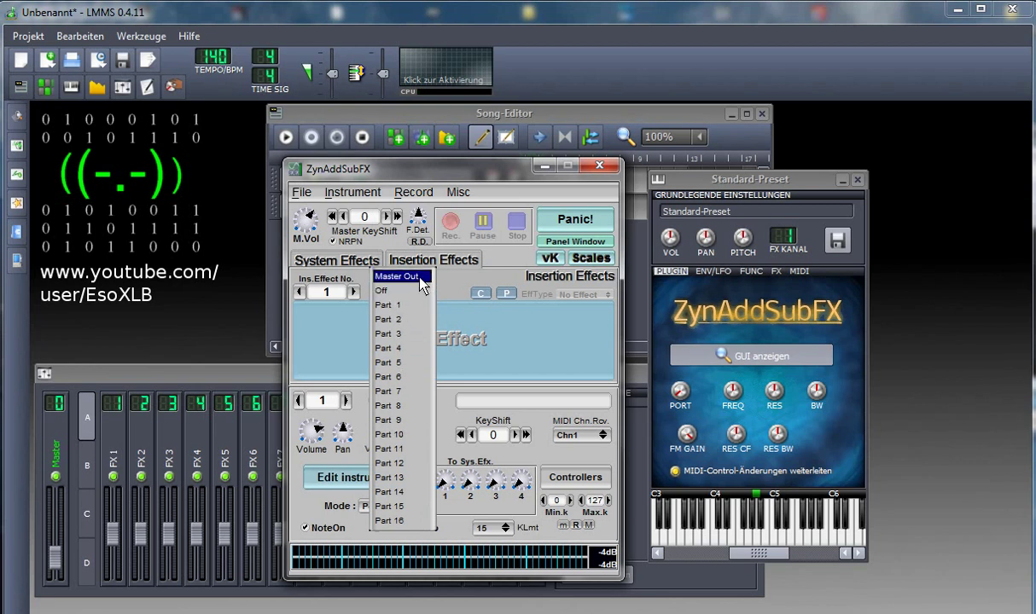
click(420, 277)
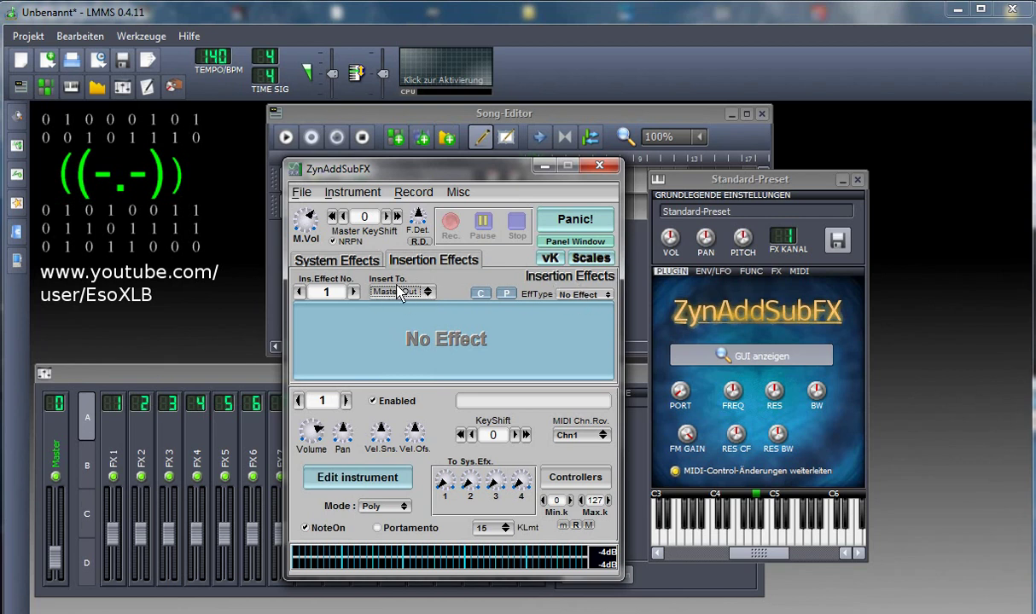
click(592, 304)
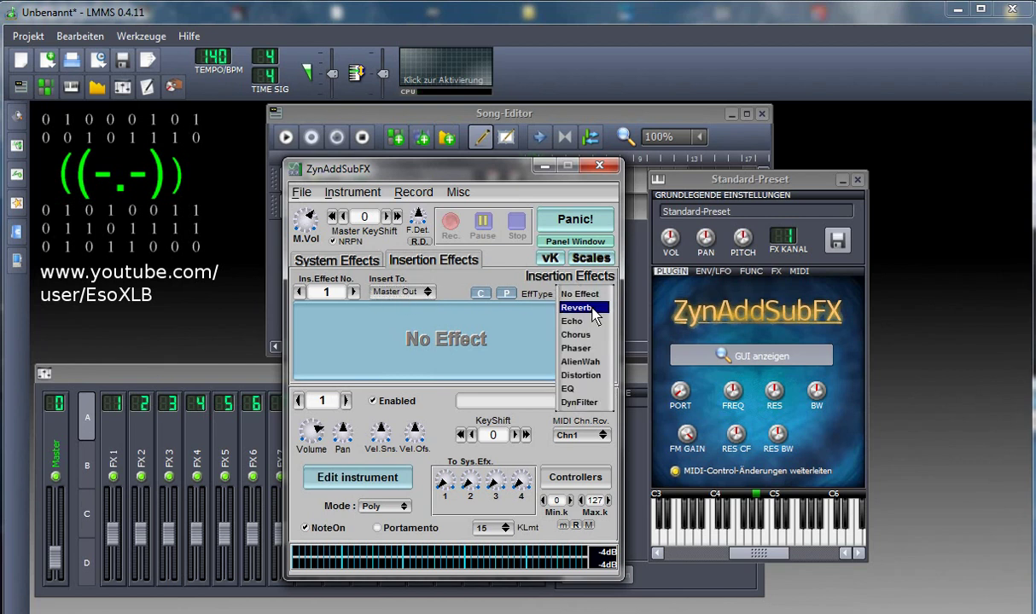
click(590, 363)
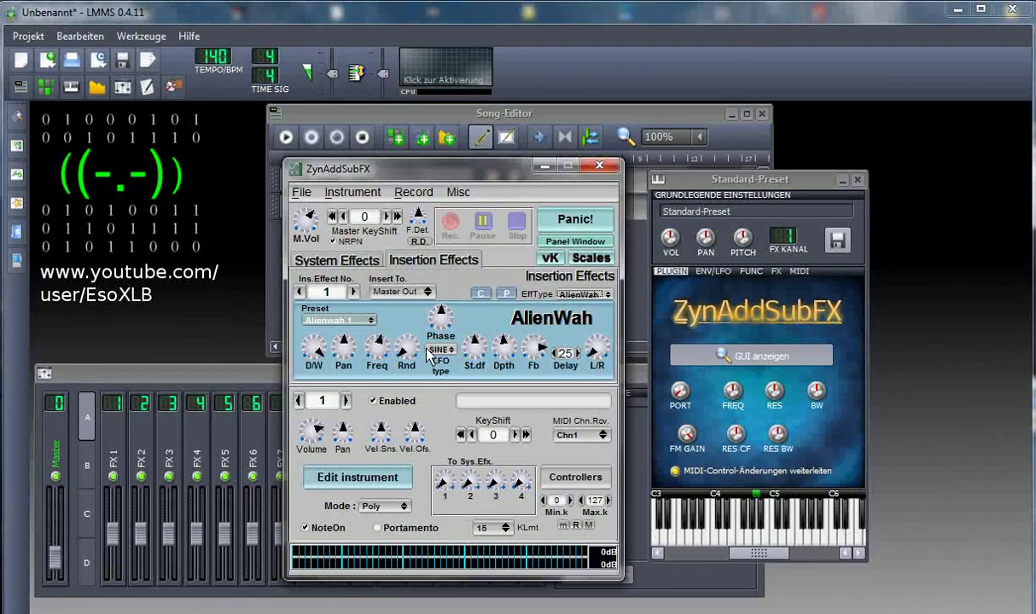
Route insertion effect 2 to Master Out and set its effect type to Reverb
click(354, 292)
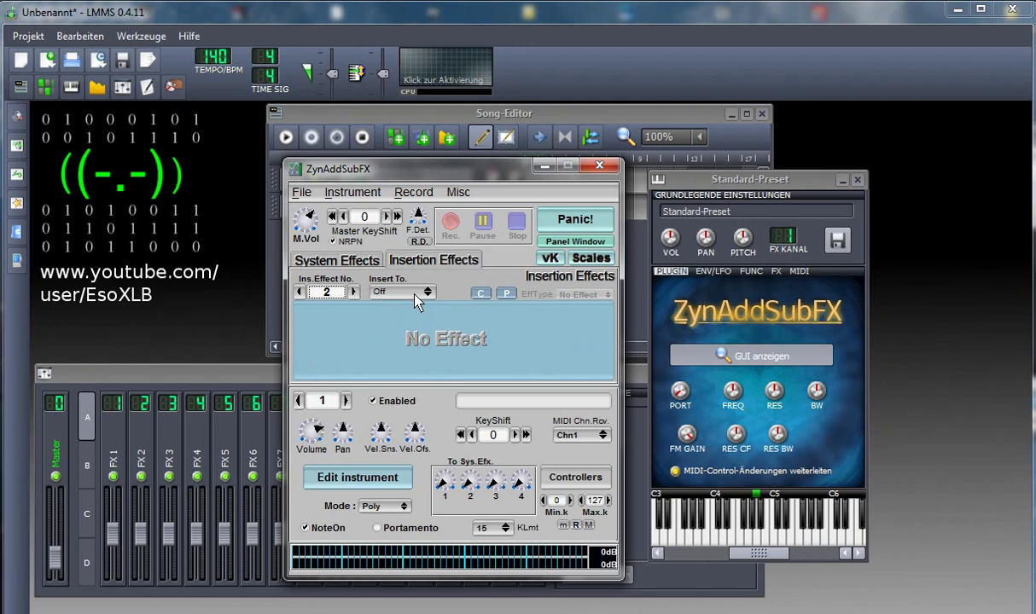
click(394, 292)
click(401, 277)
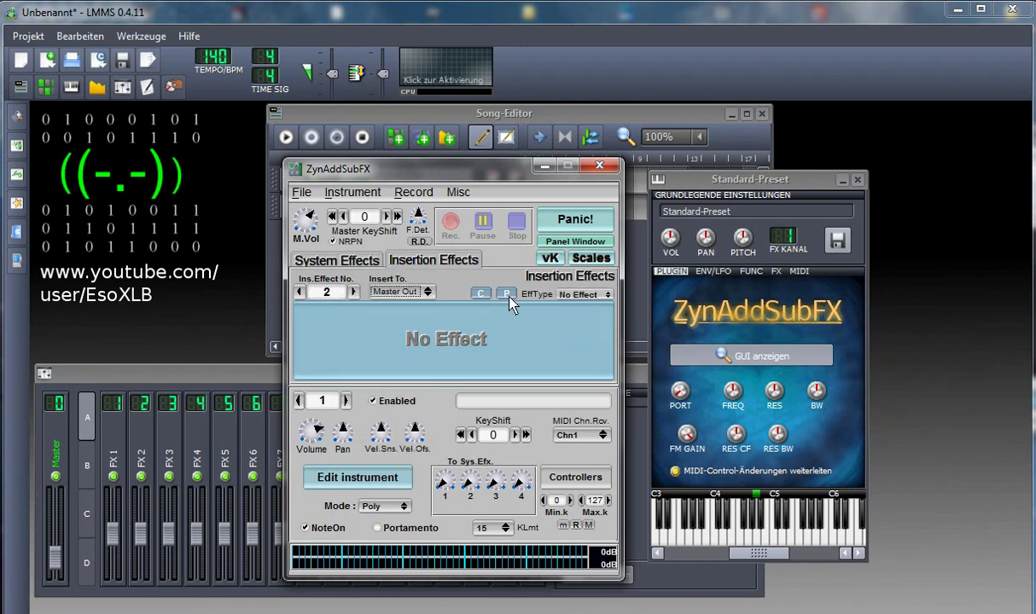
click(585, 294)
click(587, 308)
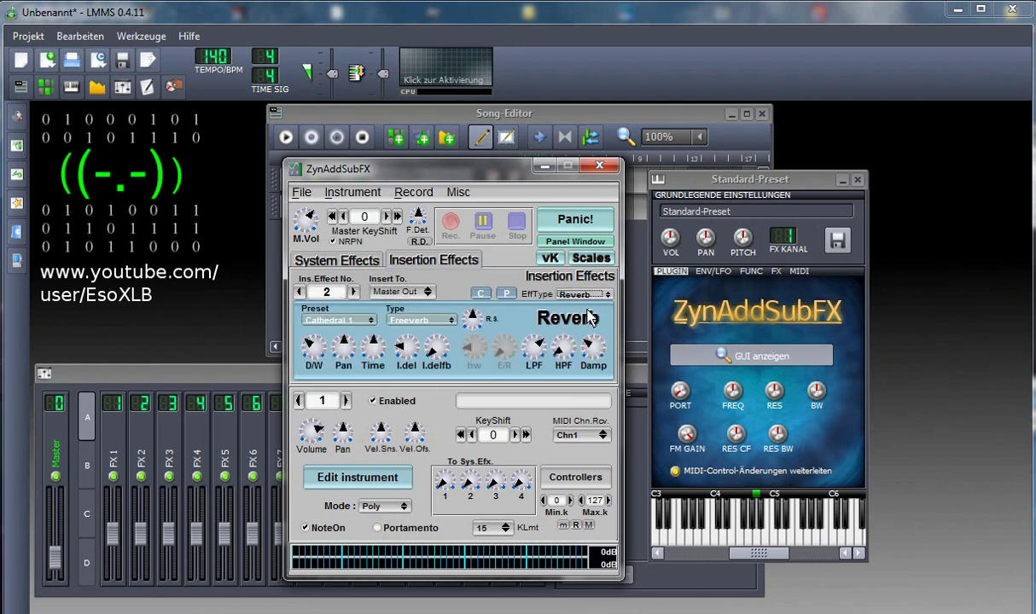